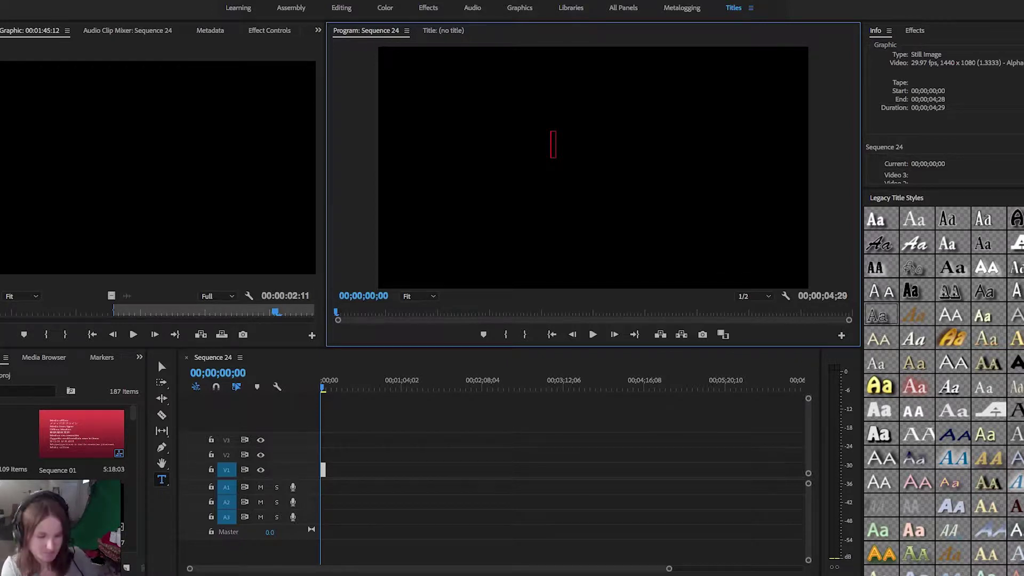
Enter the social media handle in capitals as the text graphic and move it to the middle of the frame
text(@S)
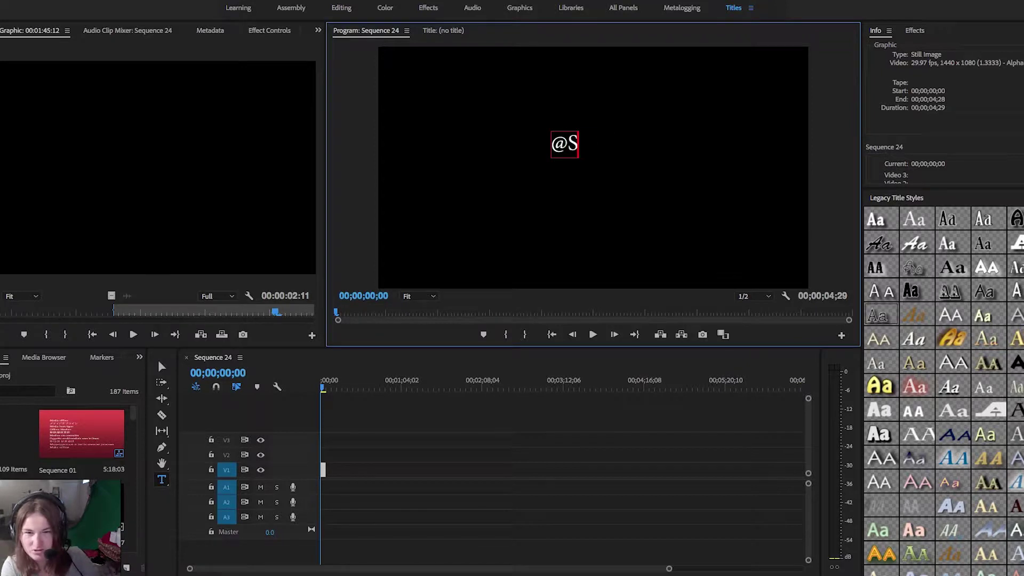
text(TEPHANIEISLIVE)
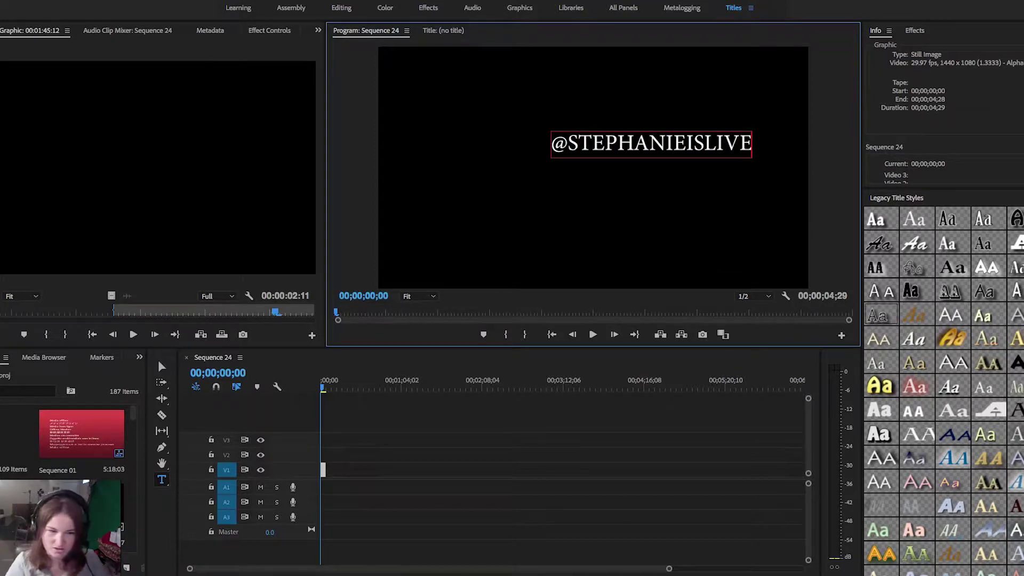
click(161, 366)
drag(553, 151, 492, 174)
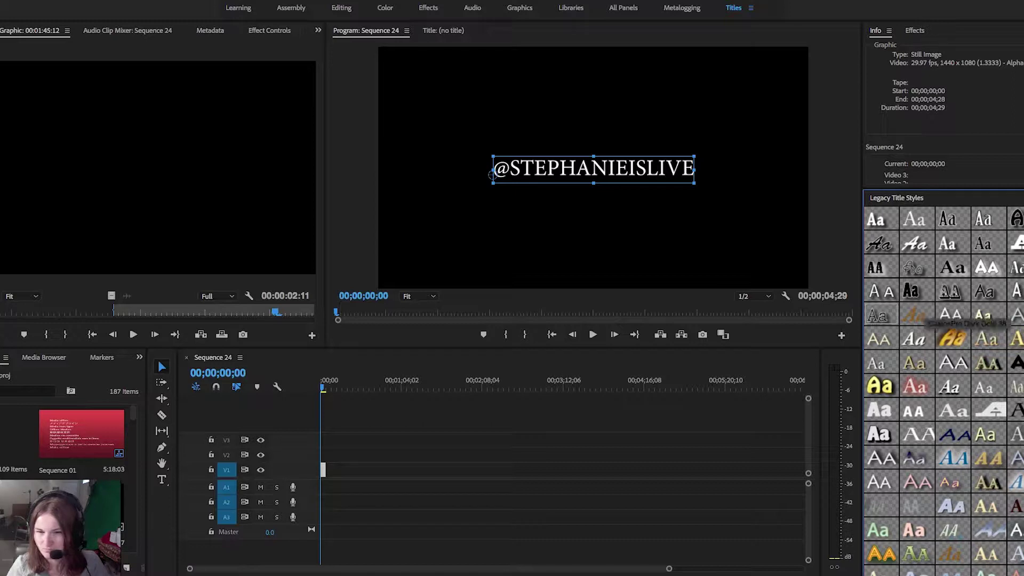
Examine which legacy title styles, properties, tools and actions are available for the text graphic with its text selected
scroll(934, 353, down, 5)
click(903, 535)
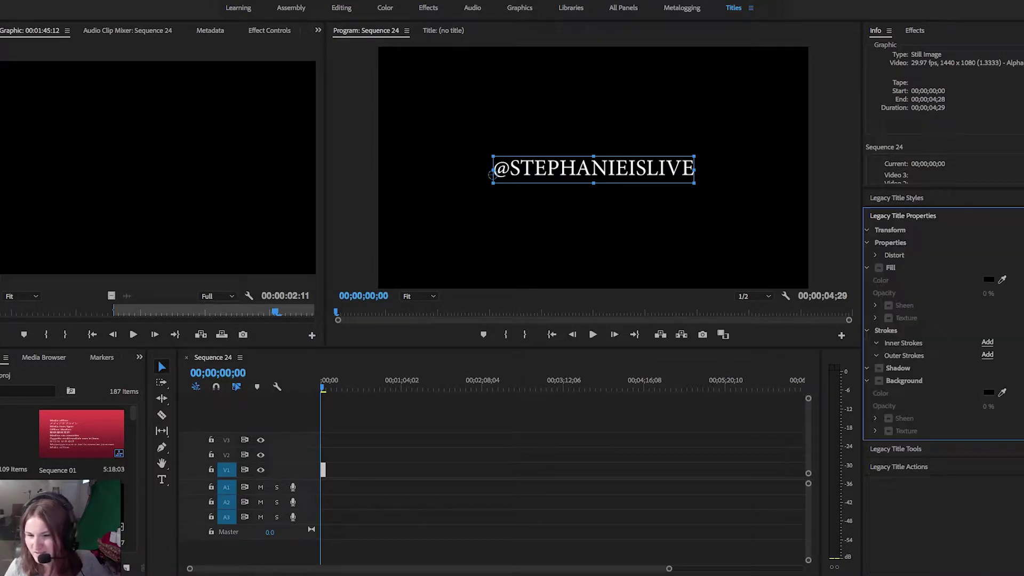
click(898, 467)
click(896, 234)
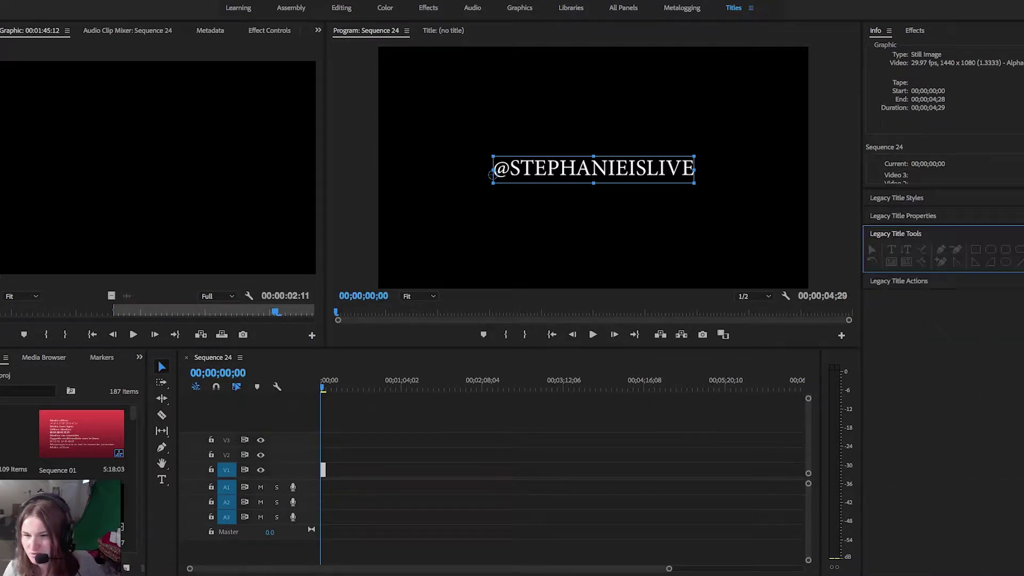
click(903, 216)
click(896, 197)
click(876, 31)
click(896, 198)
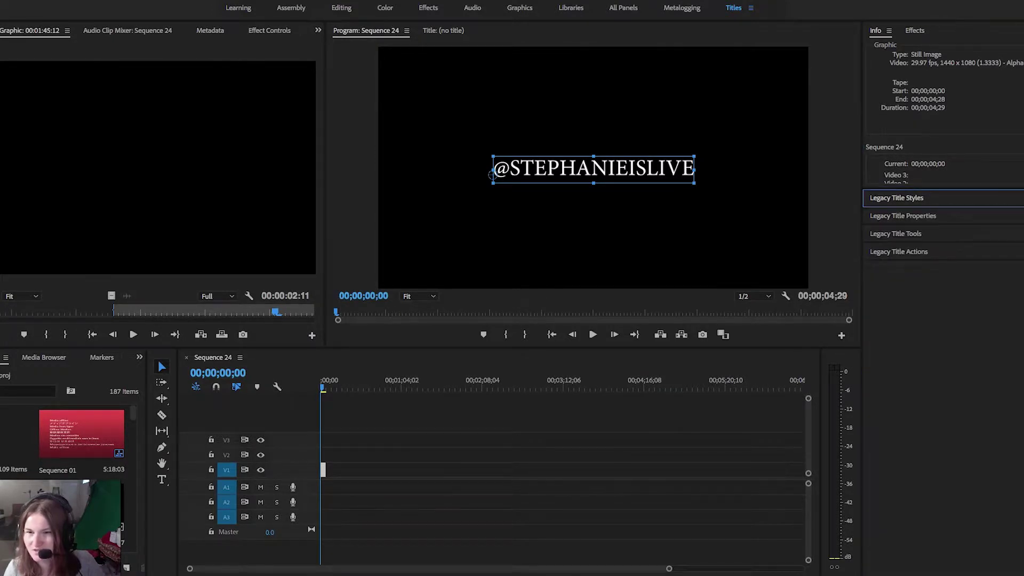
double_click(492, 172)
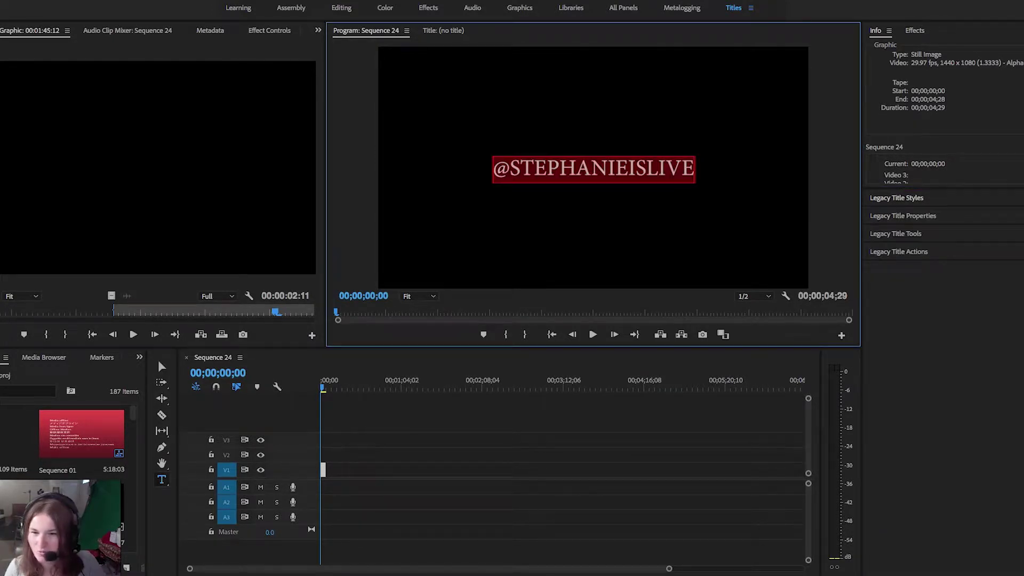
click(902, 216)
click(896, 197)
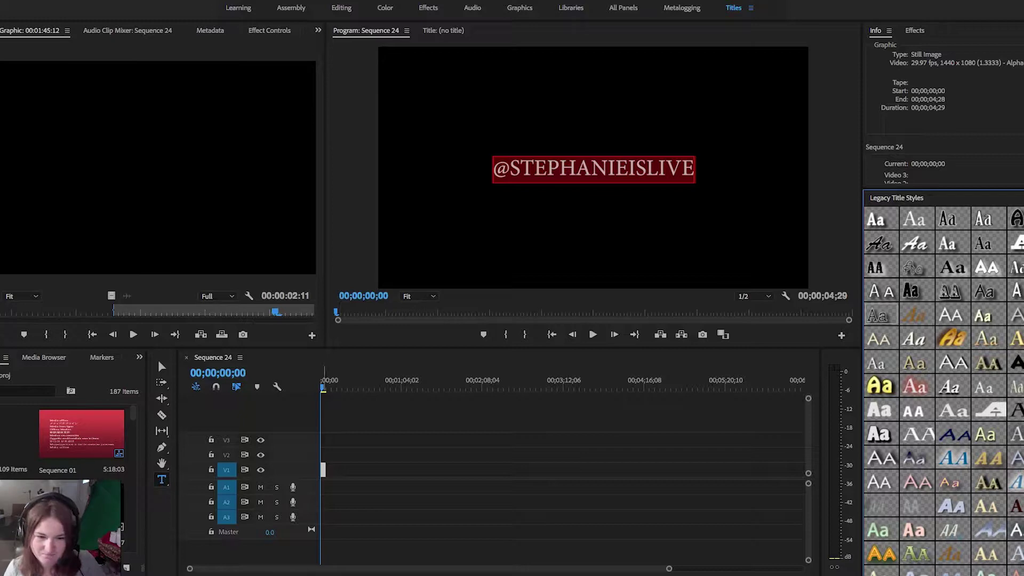
Delete the text graphic clip from track V1
click(323, 470)
key(Delete)
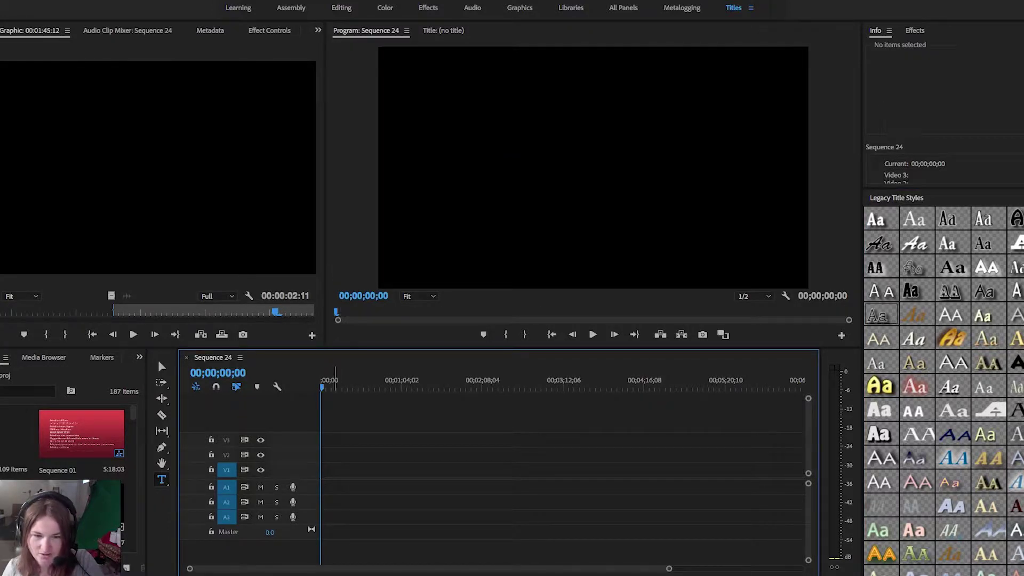
Create a Legacy Title named Title 25 at 1440 x 1080, 29.97 fps Drop-Frame, with HD Anamorphic 1080 (1.333) pixels
click(186, 0)
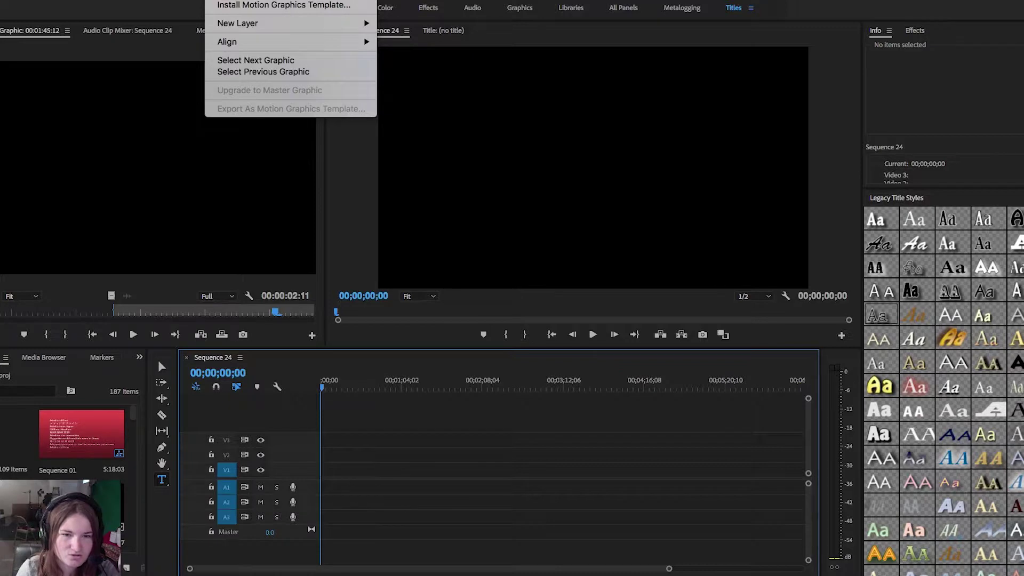
mouse_move(266, 23)
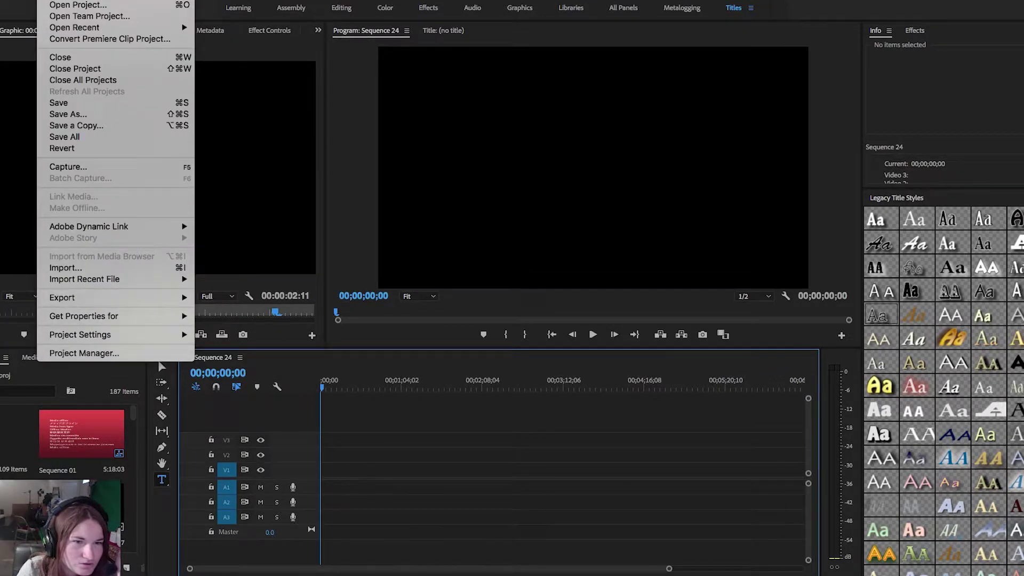
mouse_move(58, 0)
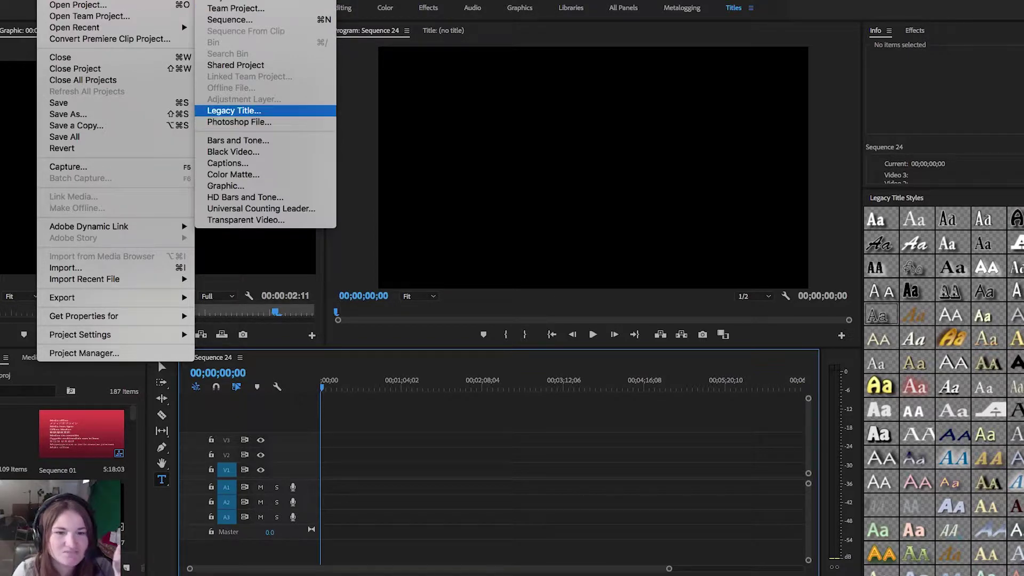
click(234, 110)
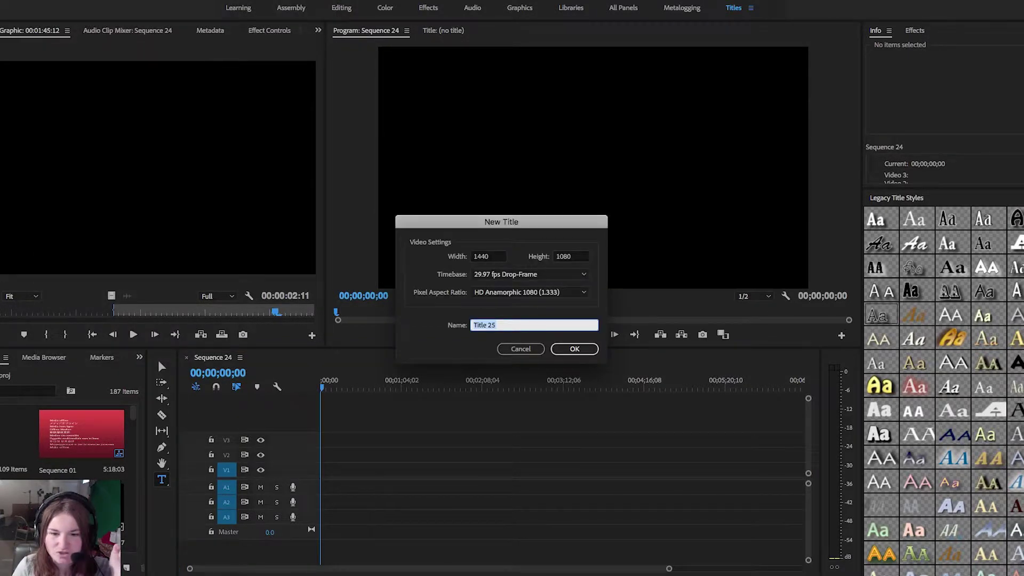
drag(502, 222, 499, 223)
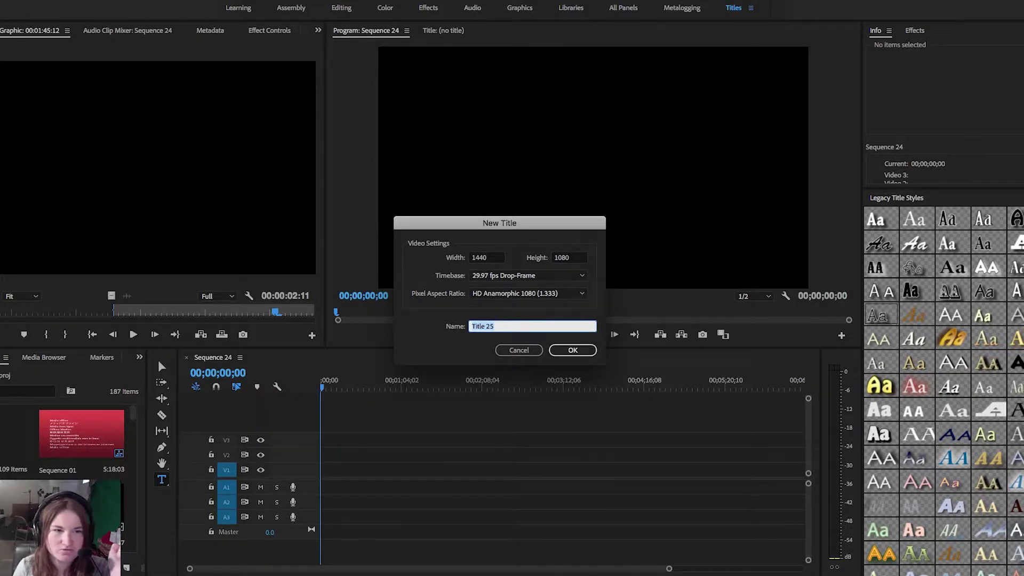
click(48, 0)
key(Escape)
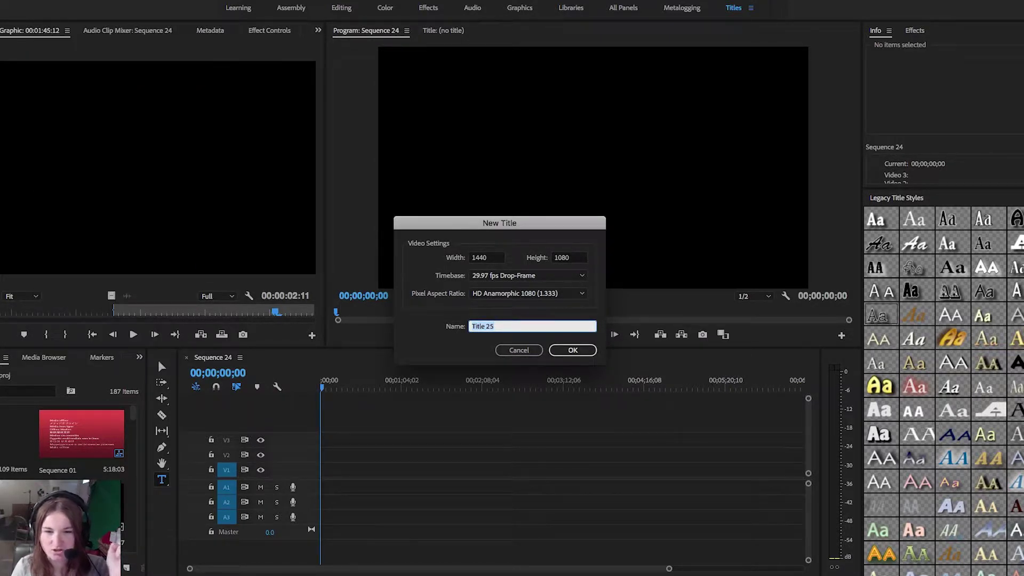
click(528, 275)
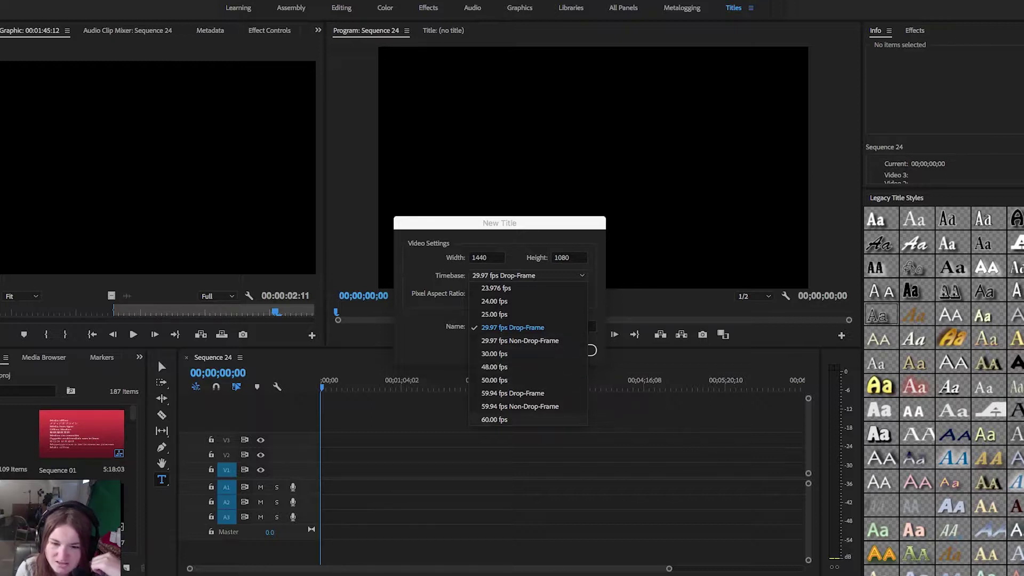
key(Escape)
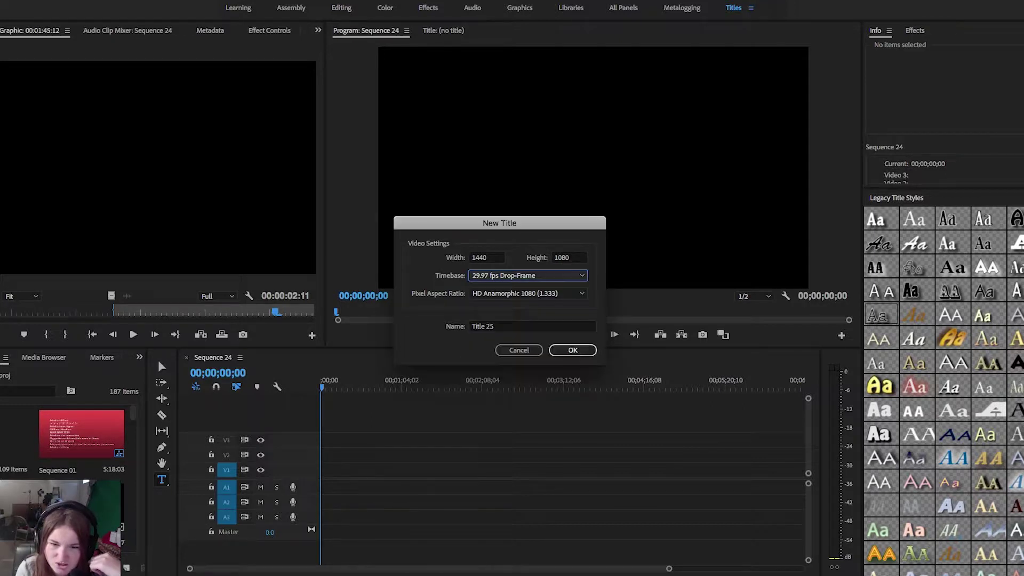
click(528, 294)
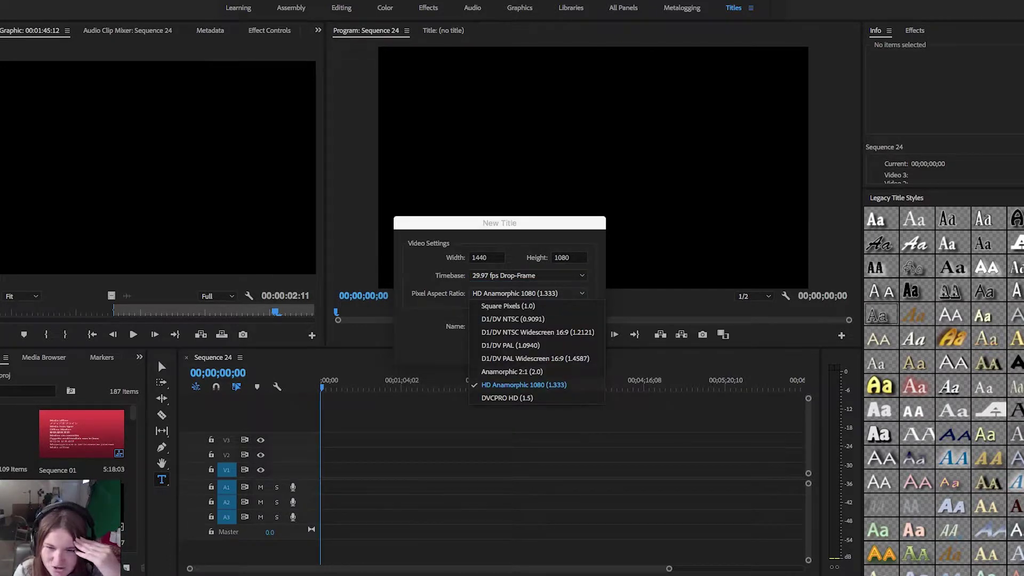
key(Escape)
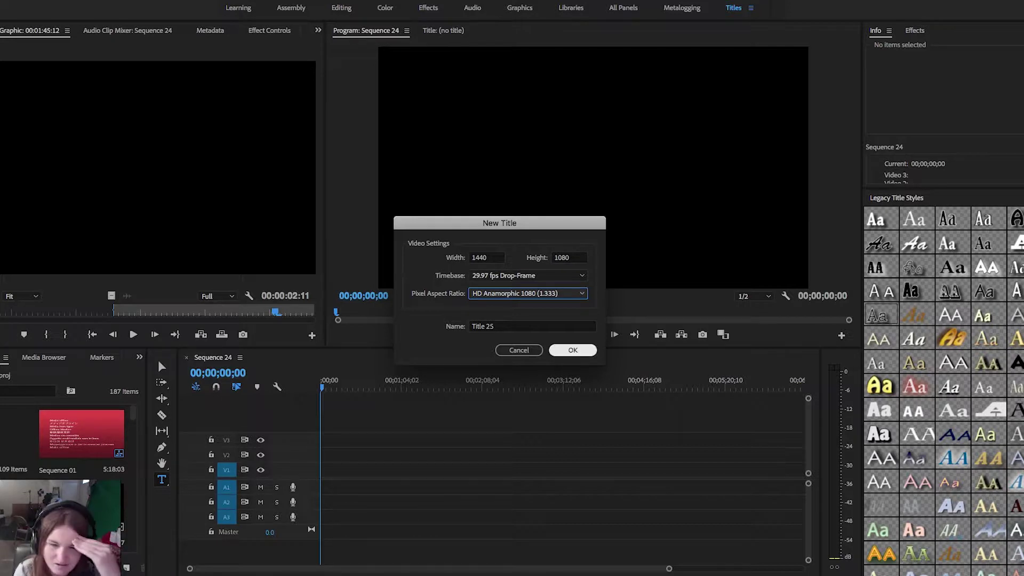
click(573, 350)
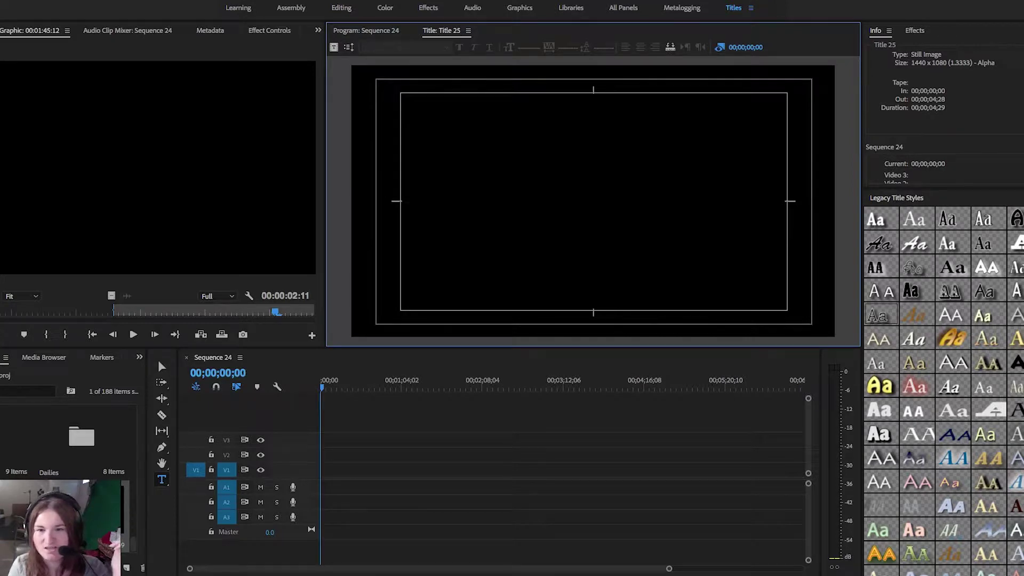
Add a text line in the upper part of the title with the social media handle in mixed case
click(555, 146)
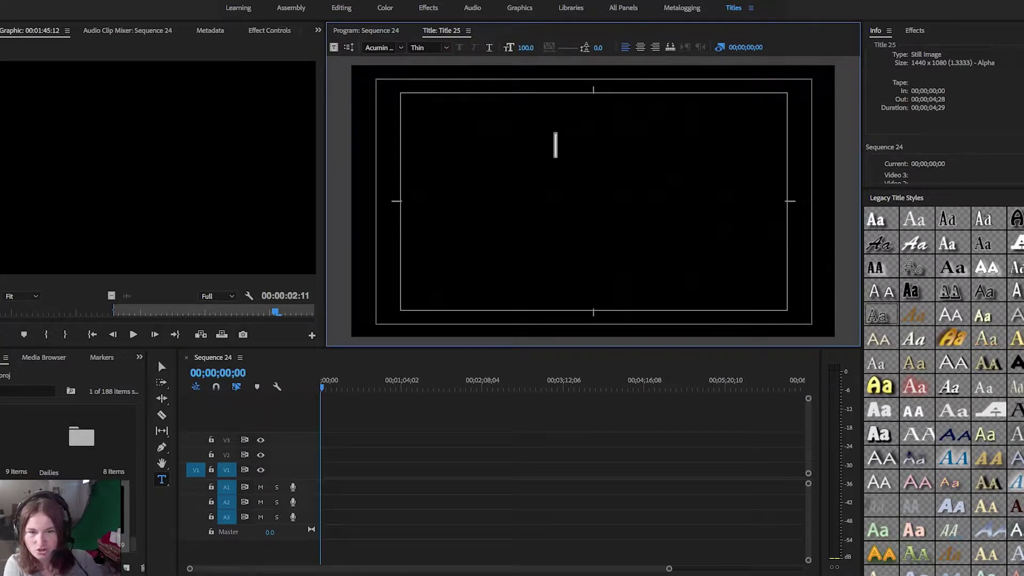
text(@)
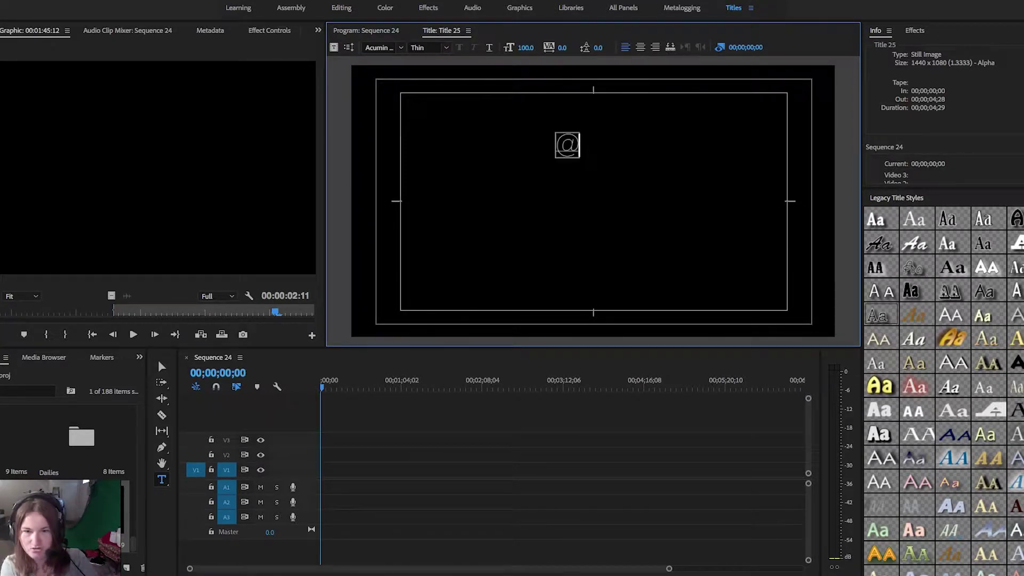
text(st)
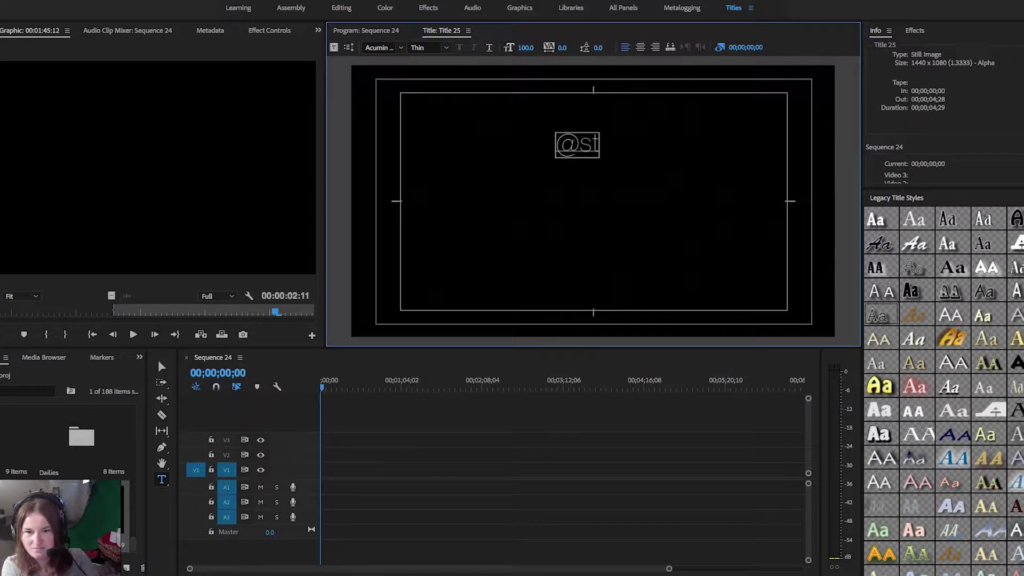
key(BackSpace)
key(BackSpace)
text(Step)
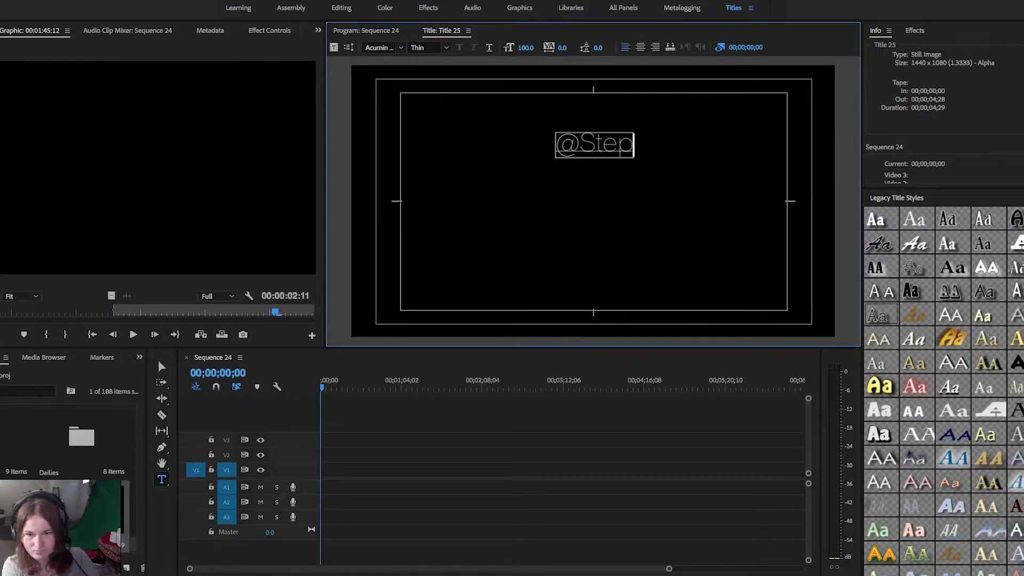
text(hanieIsL)
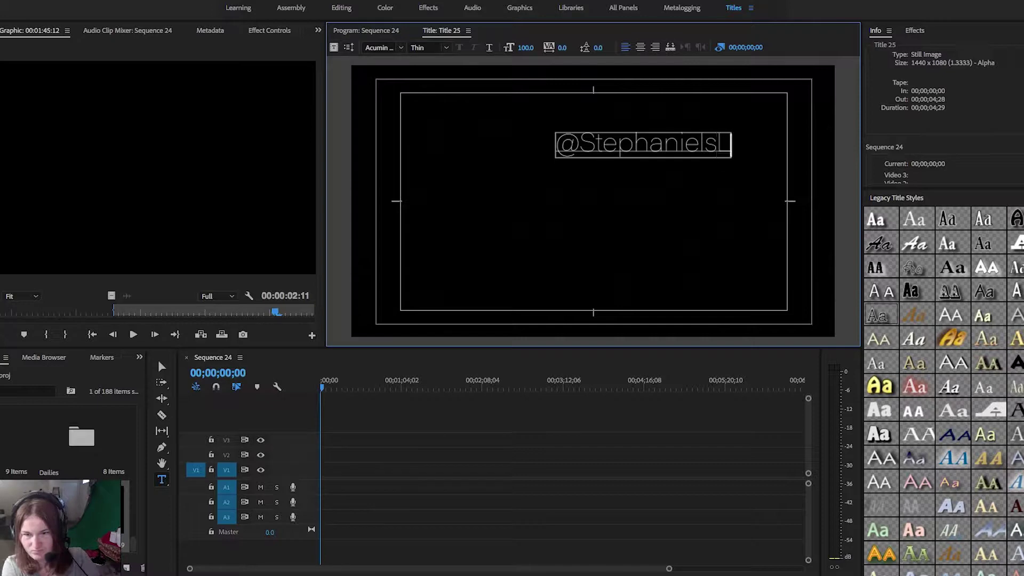
text(ive)
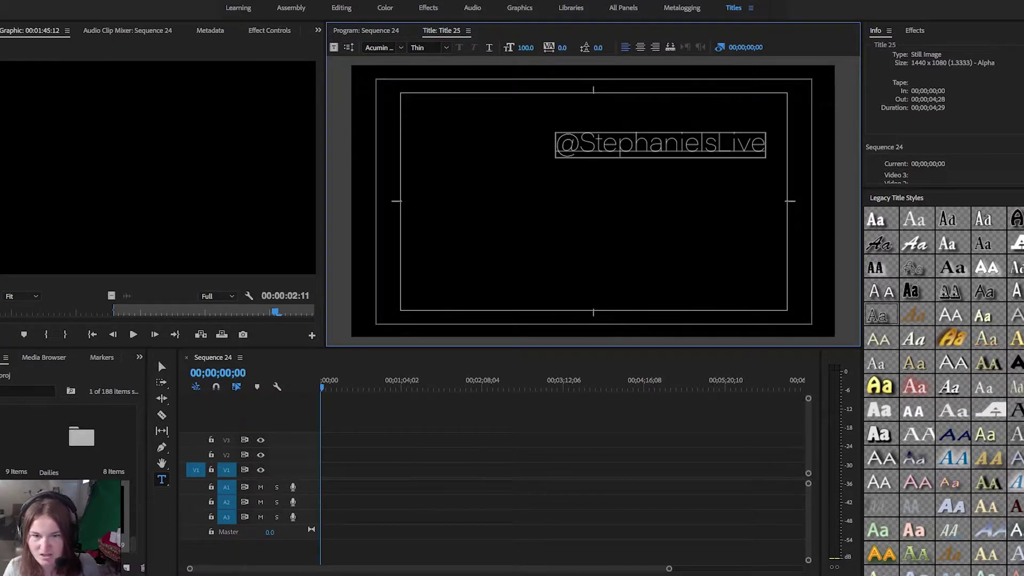
Apply the legacy title style with white-outlined black Prestige Bold lettering to the whole handle
key(ctrl+shift+Left)
click(160, 366)
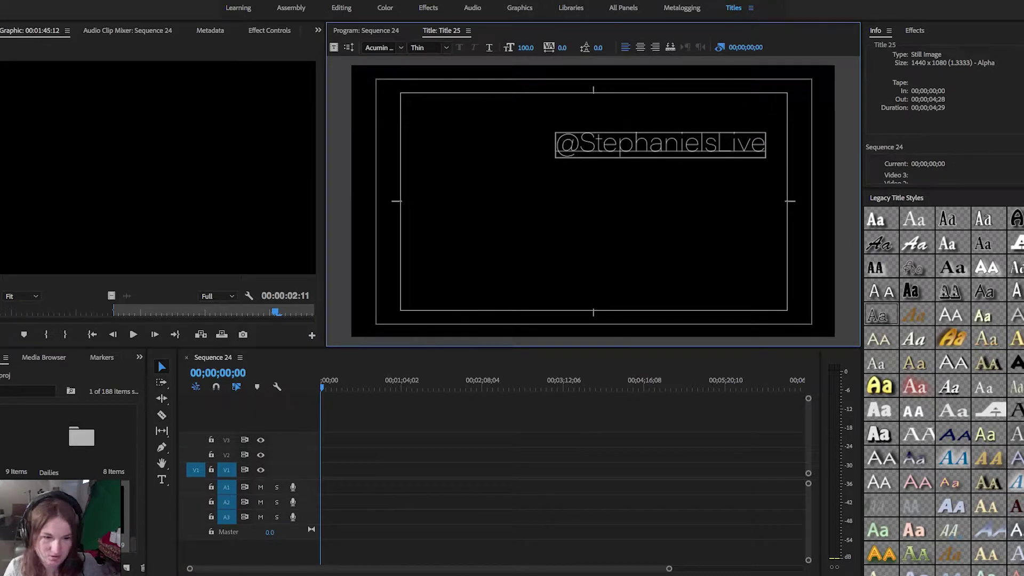
key(ctrl+shift+Left)
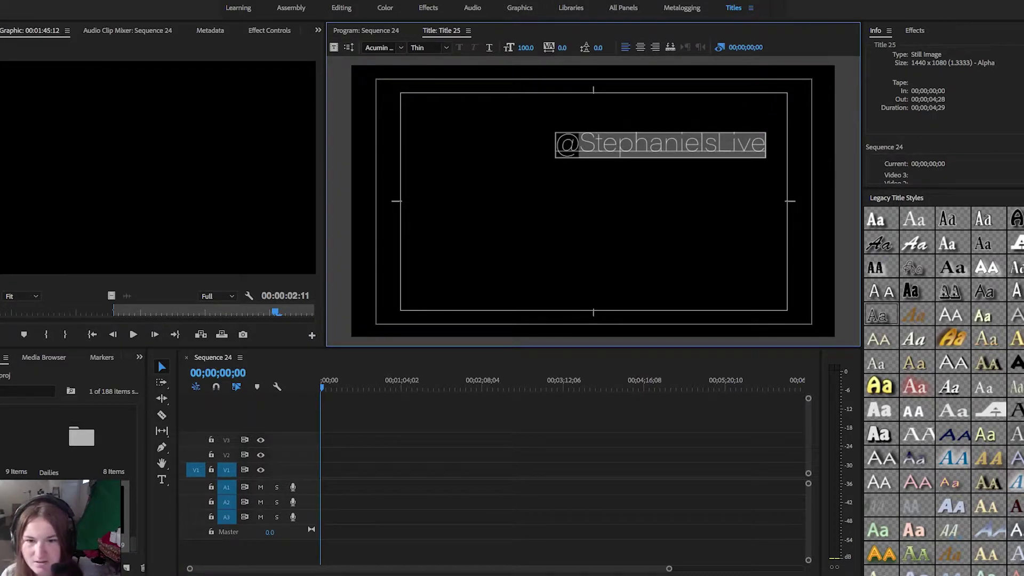
click(618, 145)
key(Home)
key(shift+End)
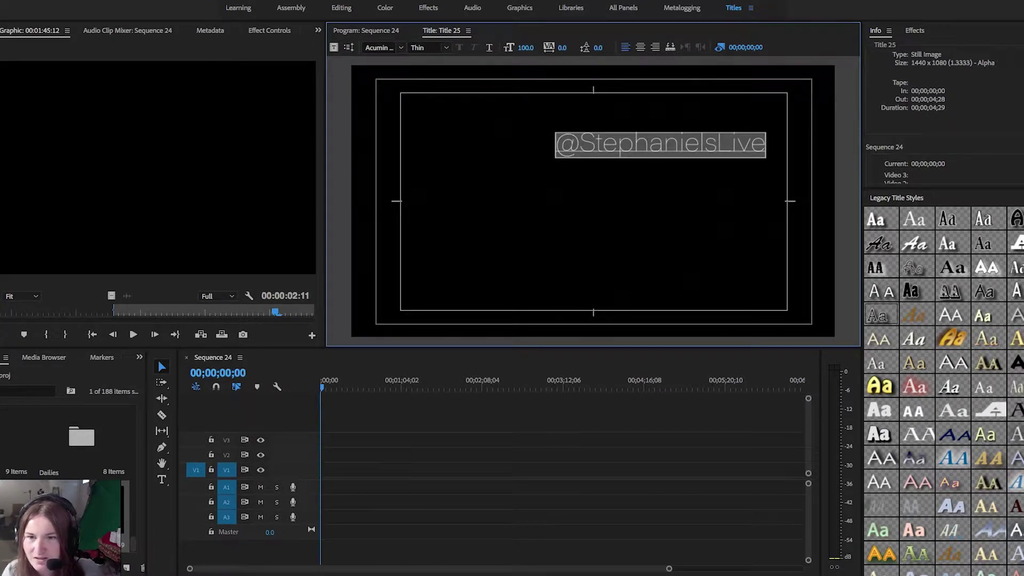
click(878, 316)
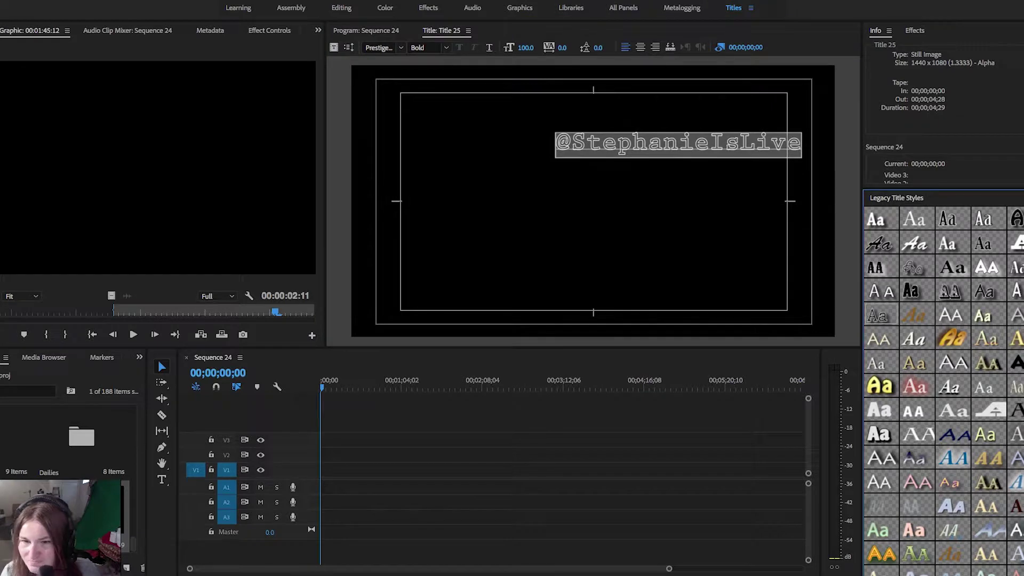
Enlarge the handle text to a font size of about 237.7 and centre it within the title-safe area
scroll(942, 352, down, 5)
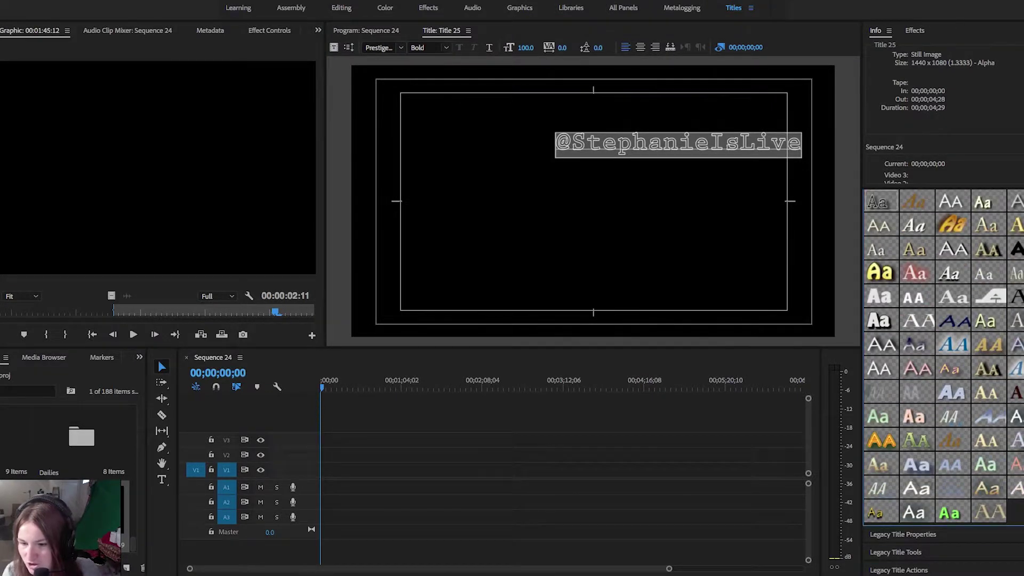
click(902, 535)
scroll(942, 373, down, 6)
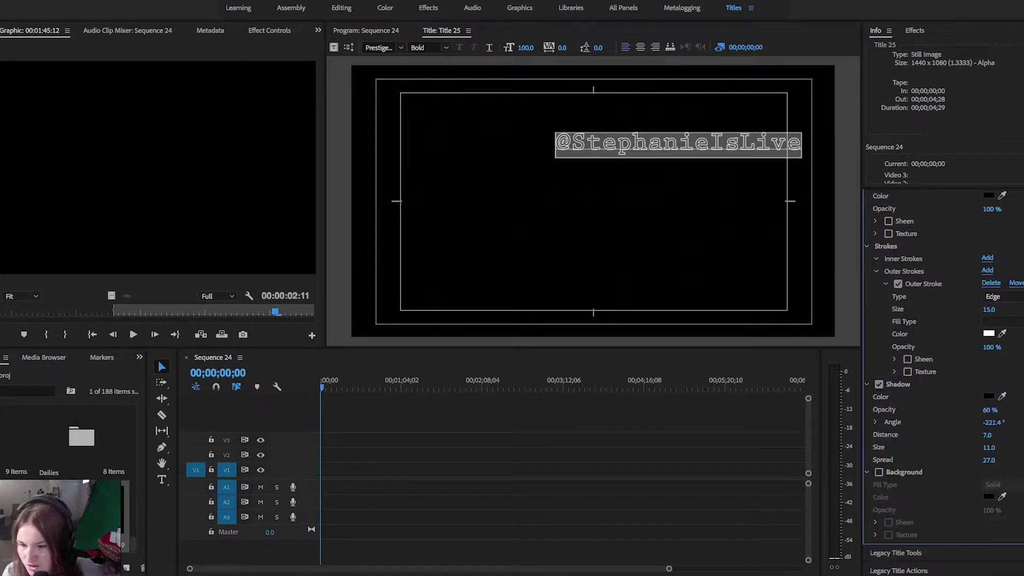
click(896, 552)
click(899, 281)
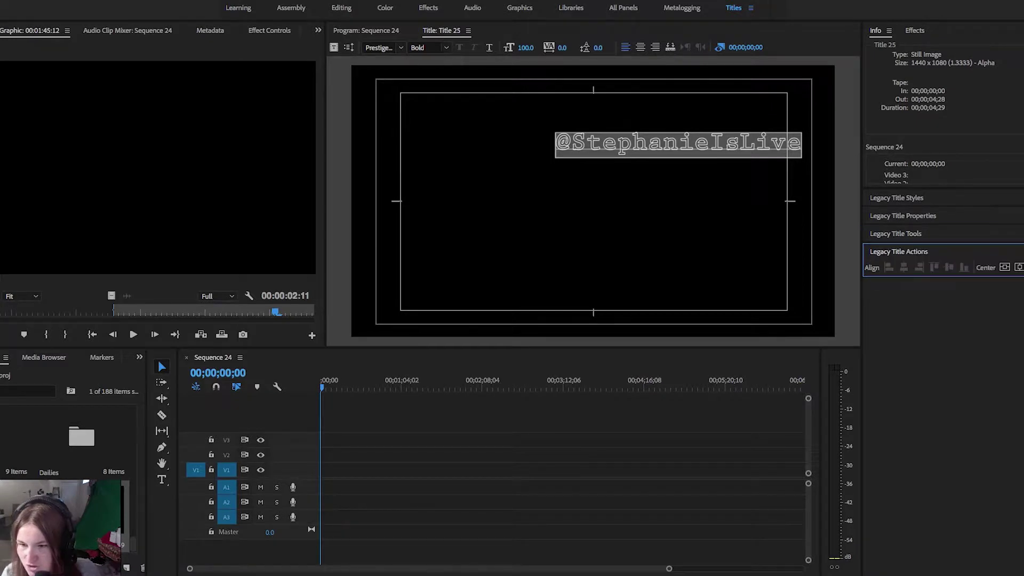
click(869, 235)
click(872, 249)
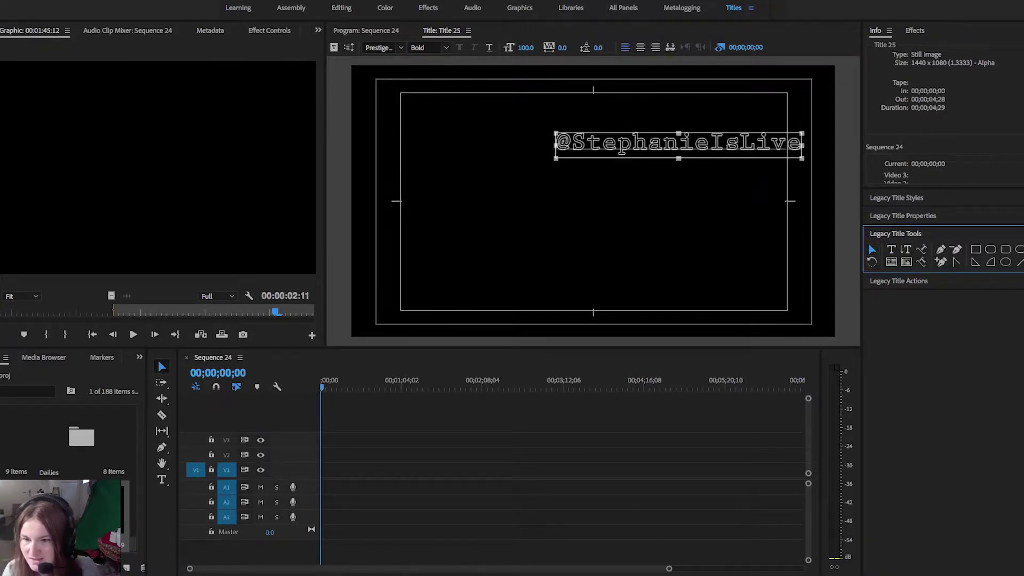
drag(678, 143, 585, 182)
drag(709, 197, 733, 231)
drag(459, 201, 451, 201)
drag(587, 198, 592, 200)
Examine the handle's transform, font, fill, outer stroke and shadow settings in the legacy title properties
double_click(592, 199)
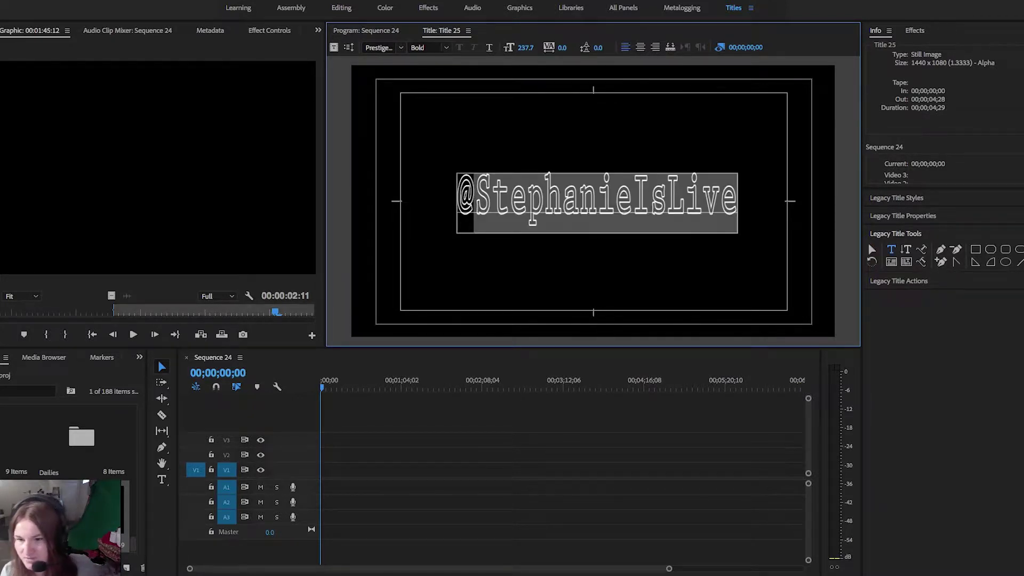
click(896, 198)
click(896, 198)
click(903, 216)
scroll(928, 368, down, 10)
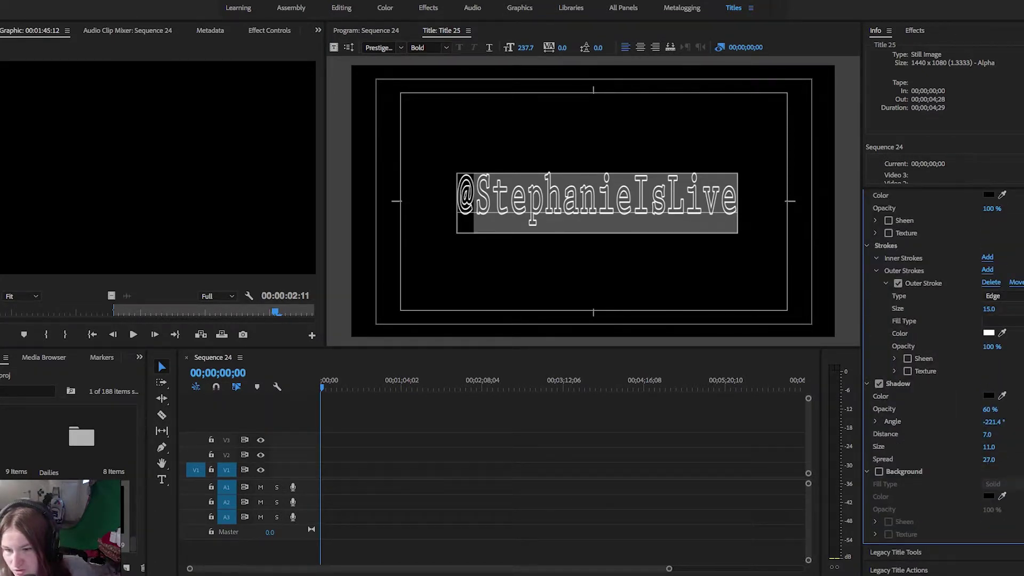
scroll(944, 373, up, 10)
click(915, 31)
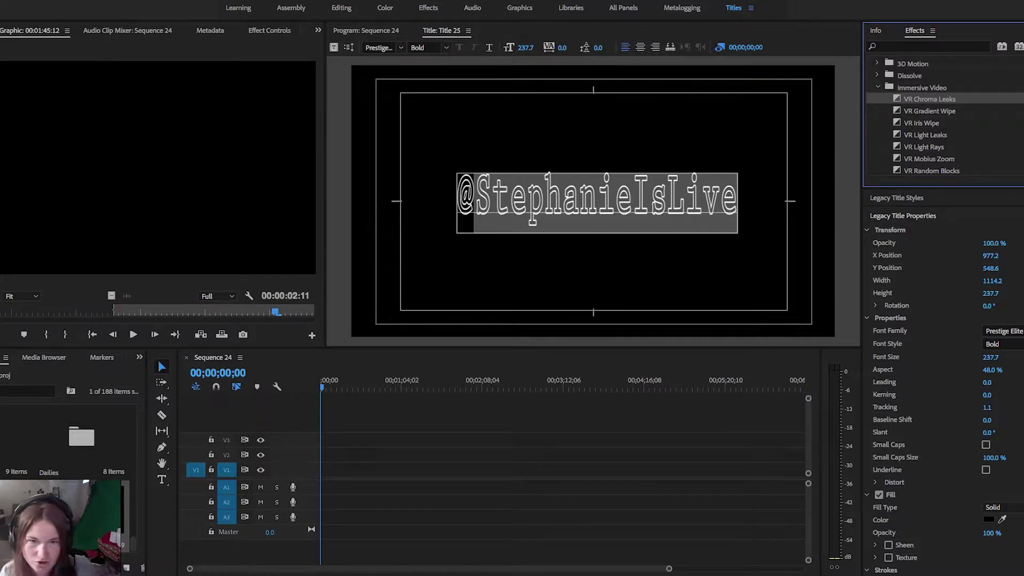
key(shift+4)
click(442, 31)
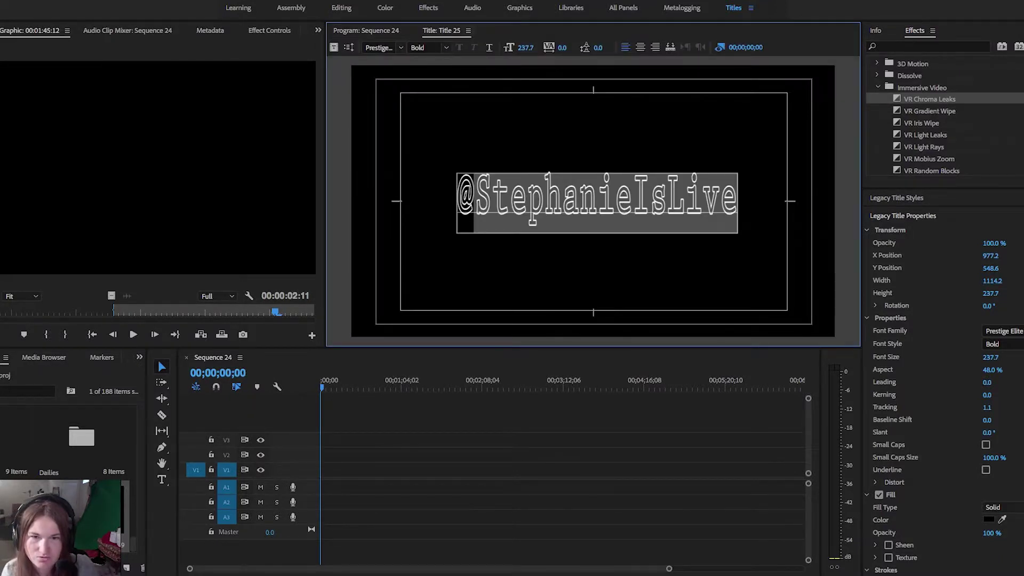
click(468, 31)
click(468, 31)
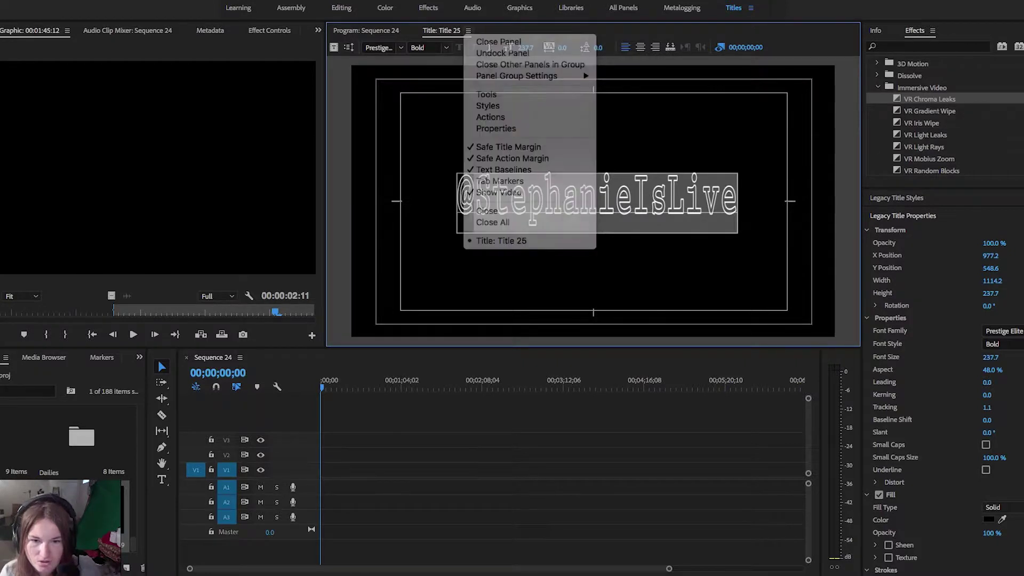
click(468, 31)
click(468, 31)
click(562, 203)
click(821, 224)
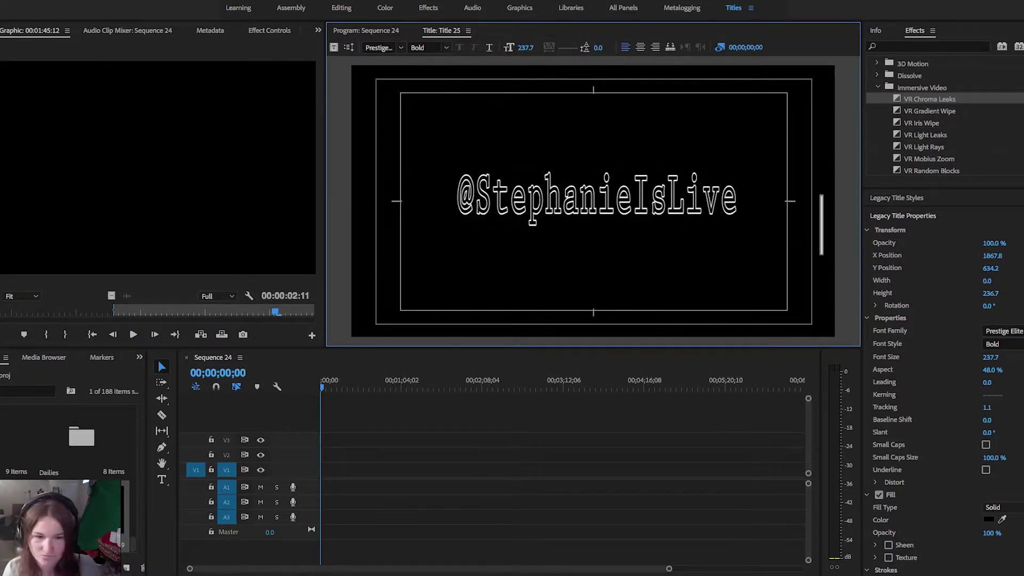
click(158, 360)
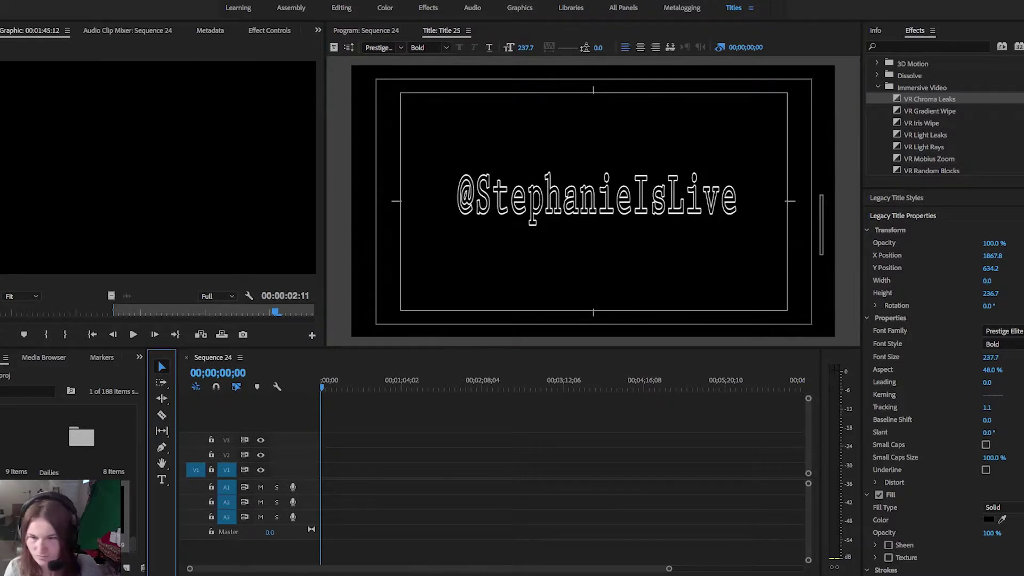
scroll(944, 373, down, 5)
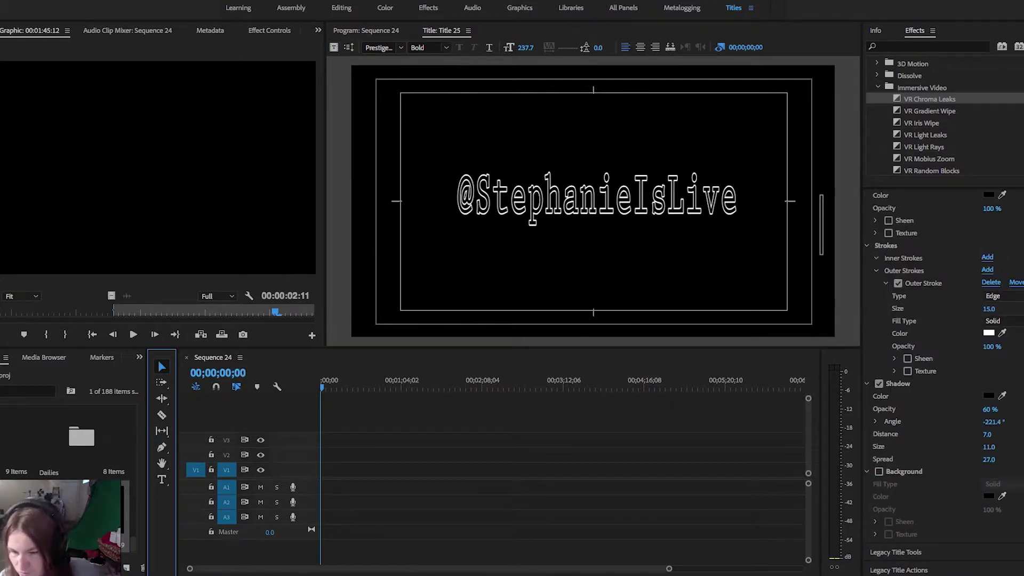
click(869, 242)
click(915, 30)
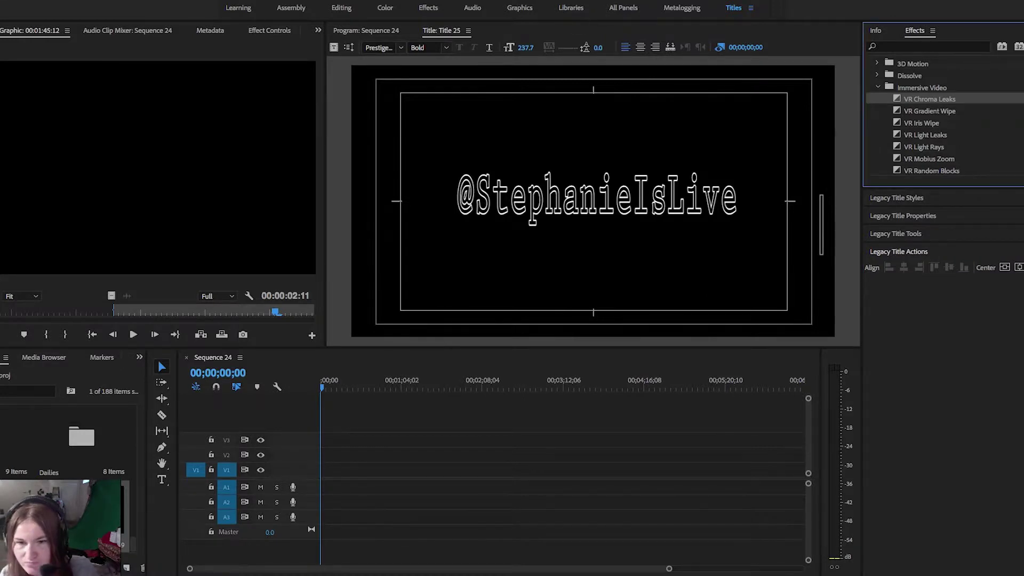
Place Title 25 on video track V1 at the start of Sequence 24 and show the sequence in the Program monitor
click(512, 416)
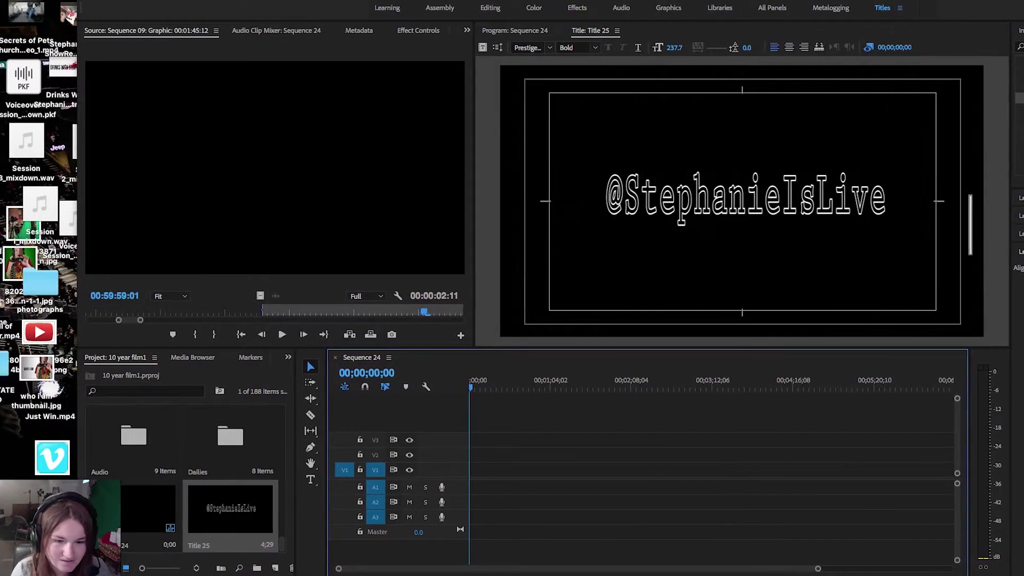
drag(205, 508, 447, 470)
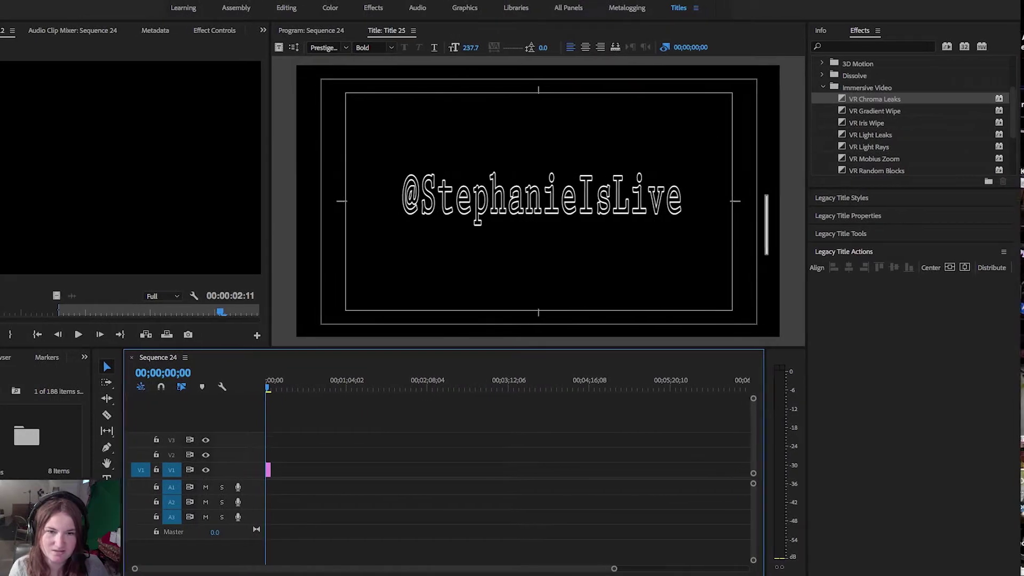
click(337, 31)
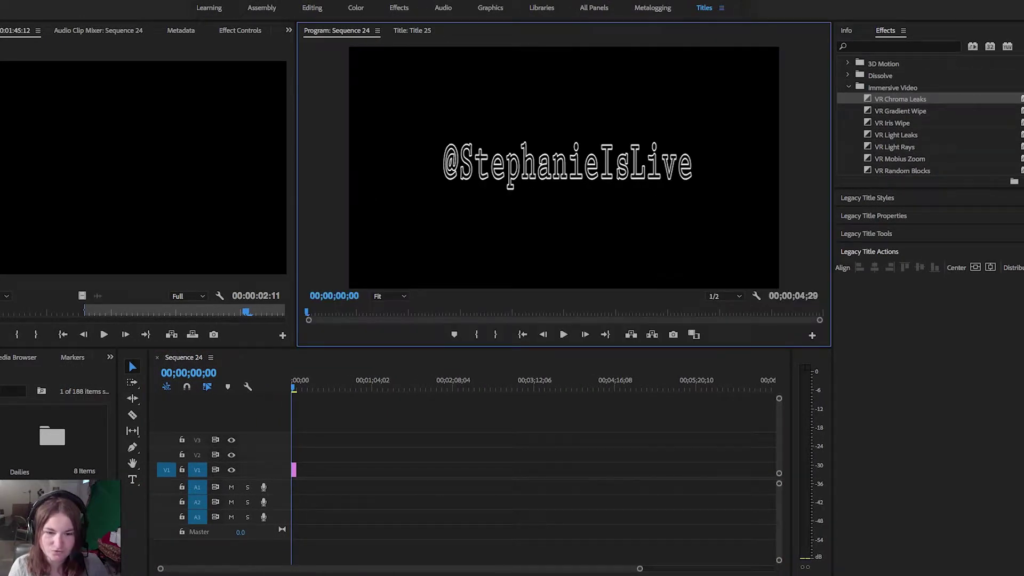
Move the title clip to start at about 00;00;58;17 and extend its end to 00;04;54;23
drag(292, 388, 295, 388)
drag(294, 469, 367, 469)
drag(594, 470, 665, 470)
click(417, 383)
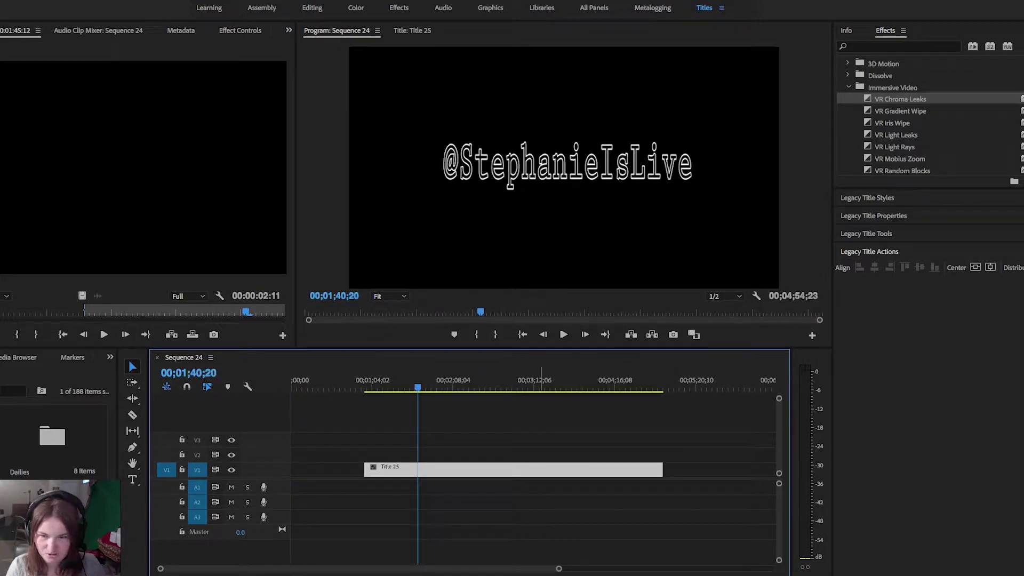
Apply the VR Digital Glitch effect from the Immersive Video effects to the Title 25 clip
double_click(565, 167)
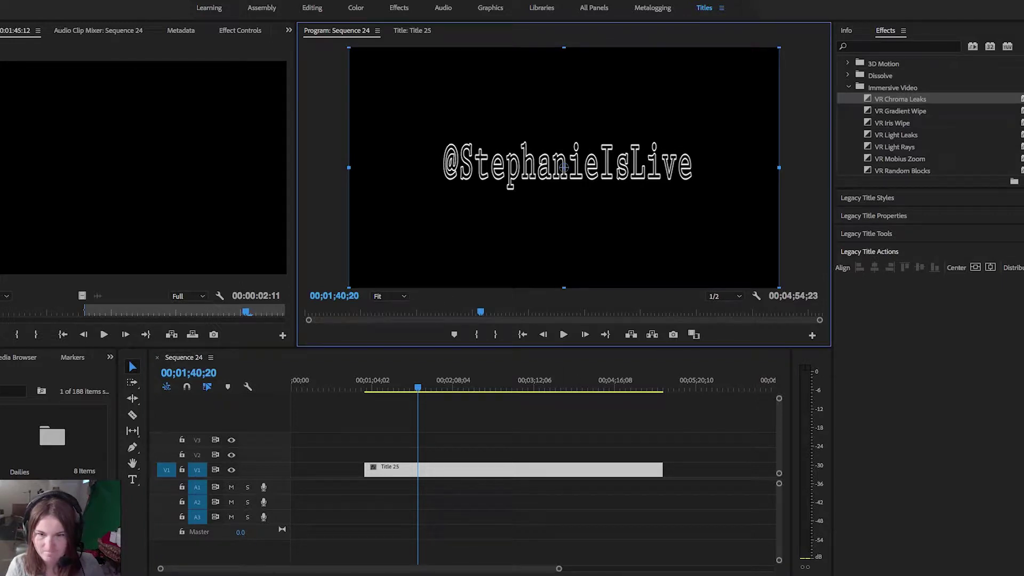
click(900, 99)
click(895, 147)
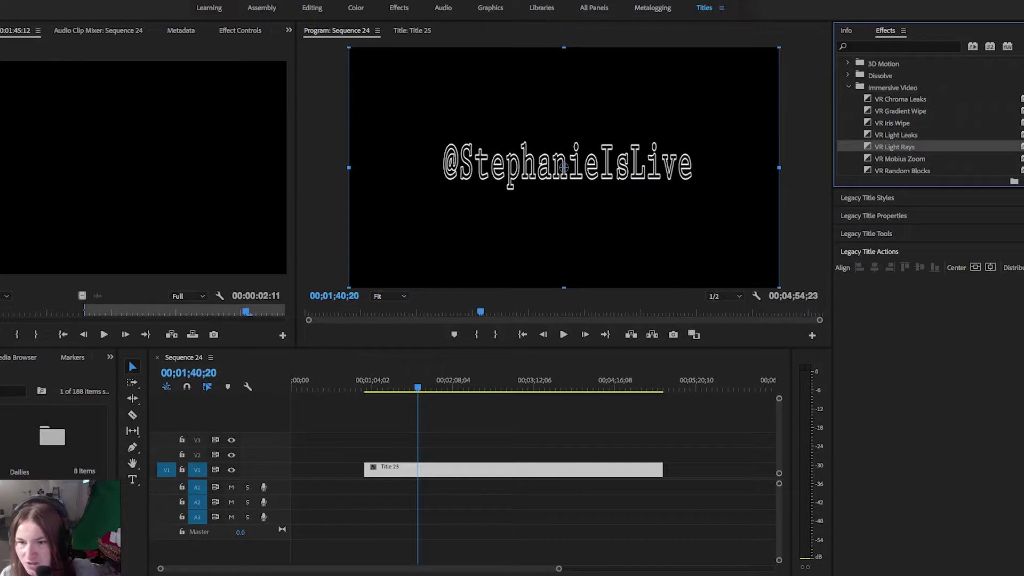
click(902, 171)
scroll(928, 117, up, 4)
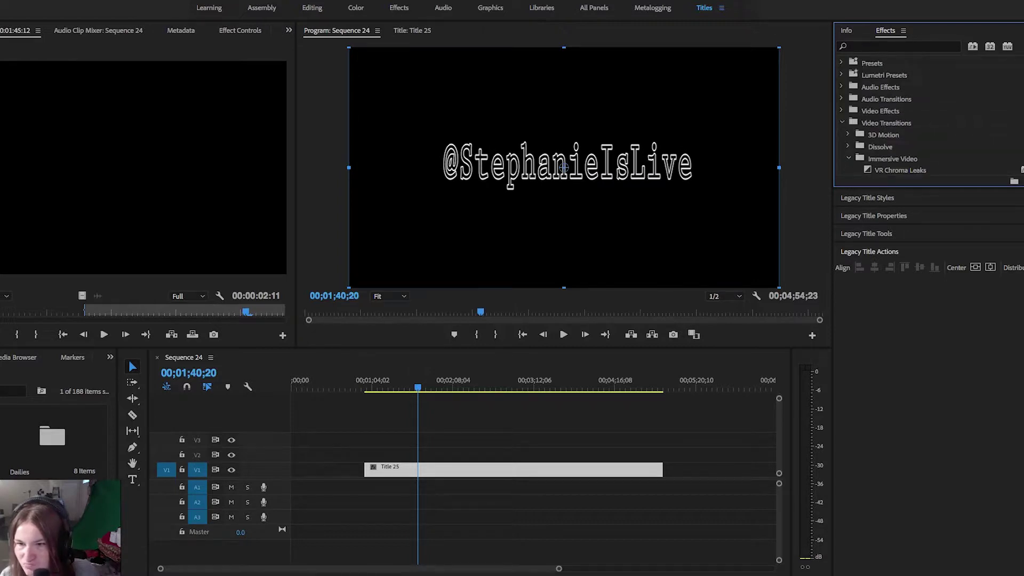
click(841, 110)
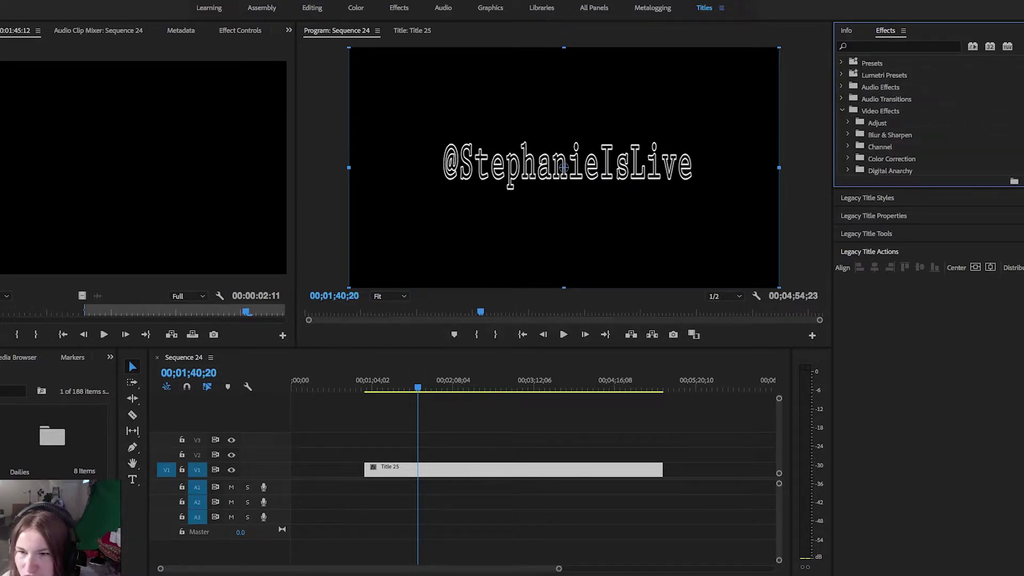
scroll(928, 117, down, 3)
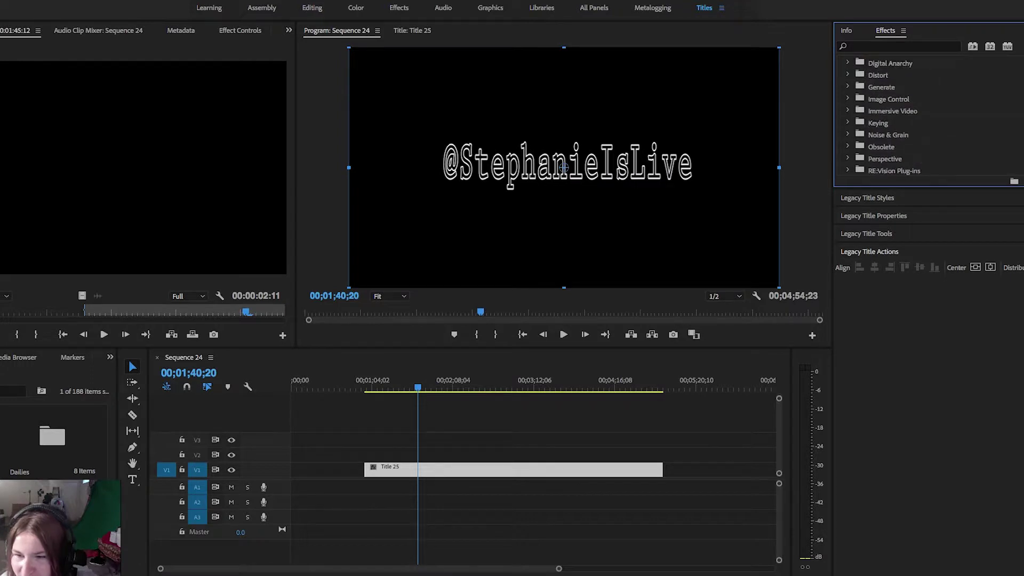
click(847, 110)
scroll(907, 118, down, 1)
scroll(928, 117, down, 3)
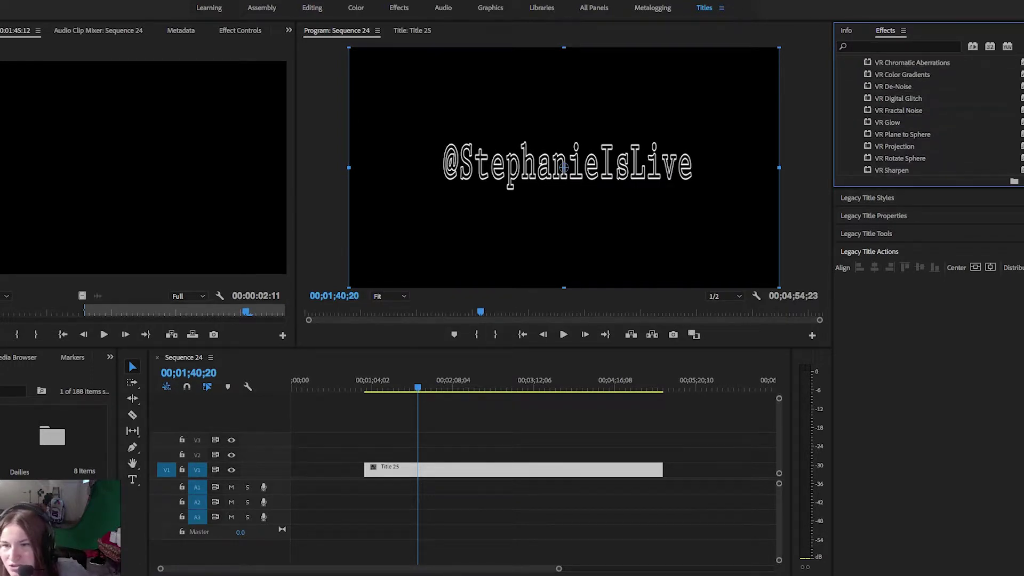
click(898, 99)
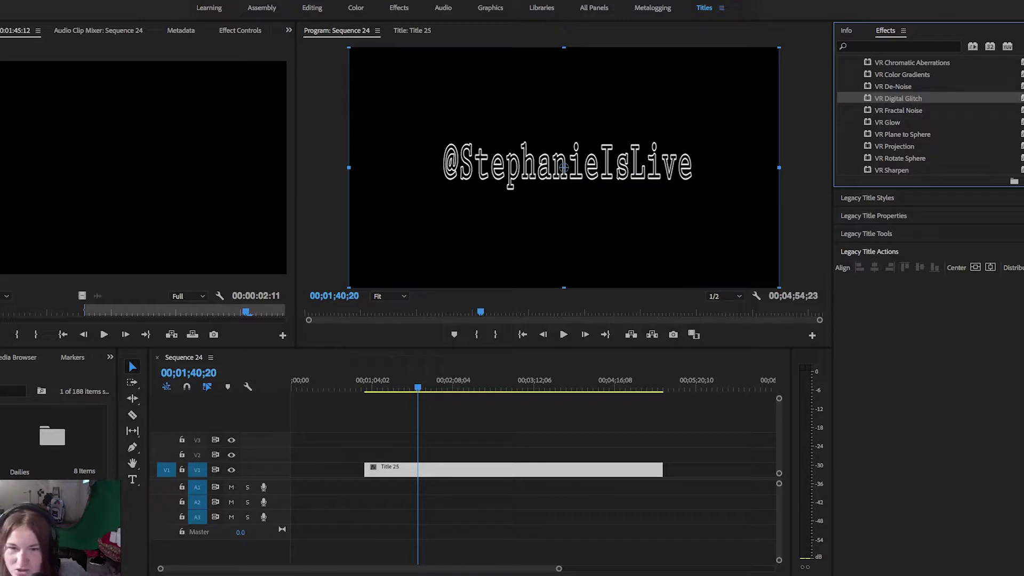
drag(898, 99, 480, 469)
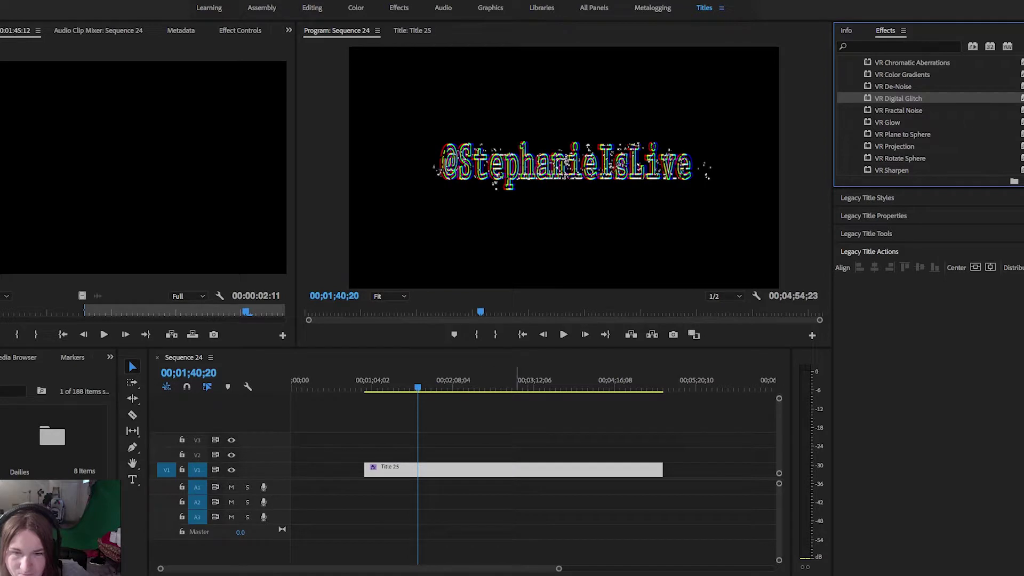
Move the playhead to 00;02;07;20 and open the VR Digital Glitch settings of the title clip
drag(418, 387, 451, 387)
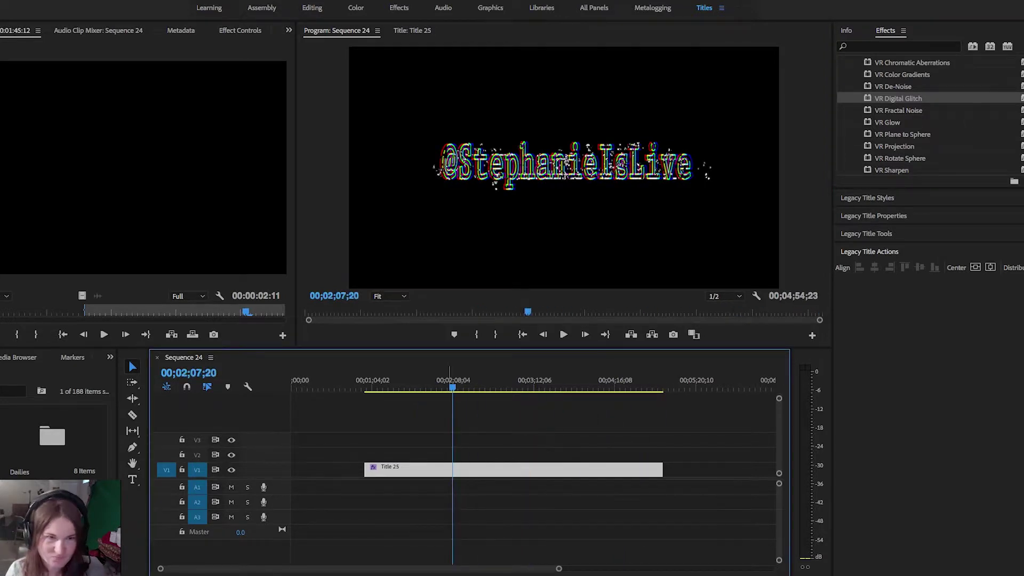
key(shift+5)
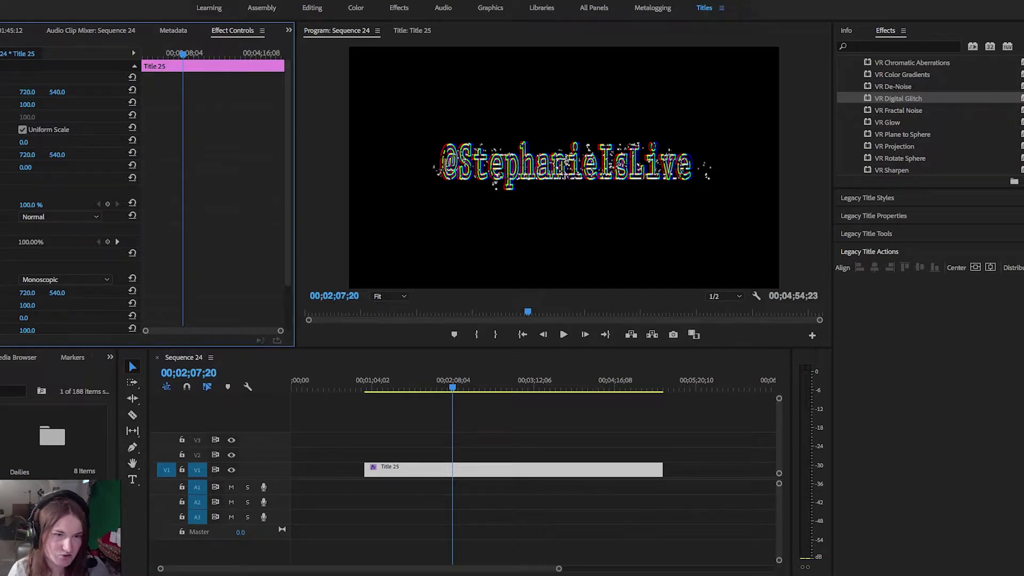
scroll(160, 195, down, 2)
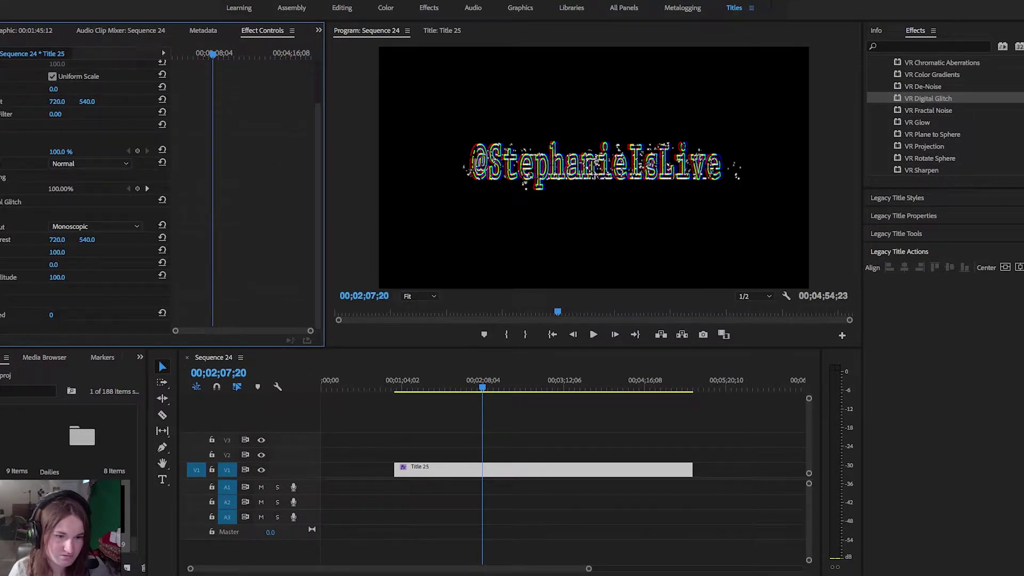
Try the Stereoscopic - Over/Under frame layout for the glitch effect and return it to Monoscopic
click(95, 227)
click(100, 251)
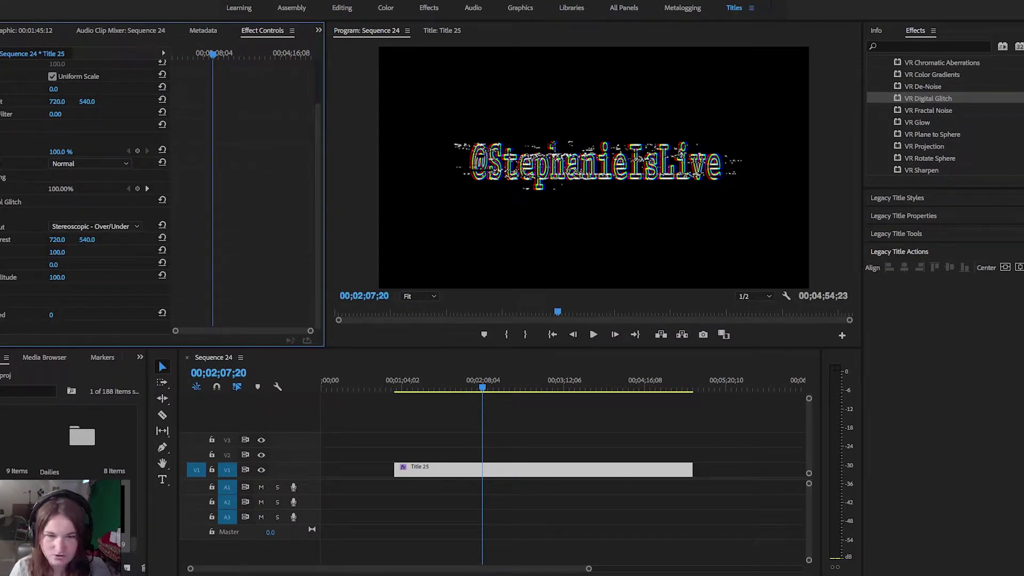
click(96, 227)
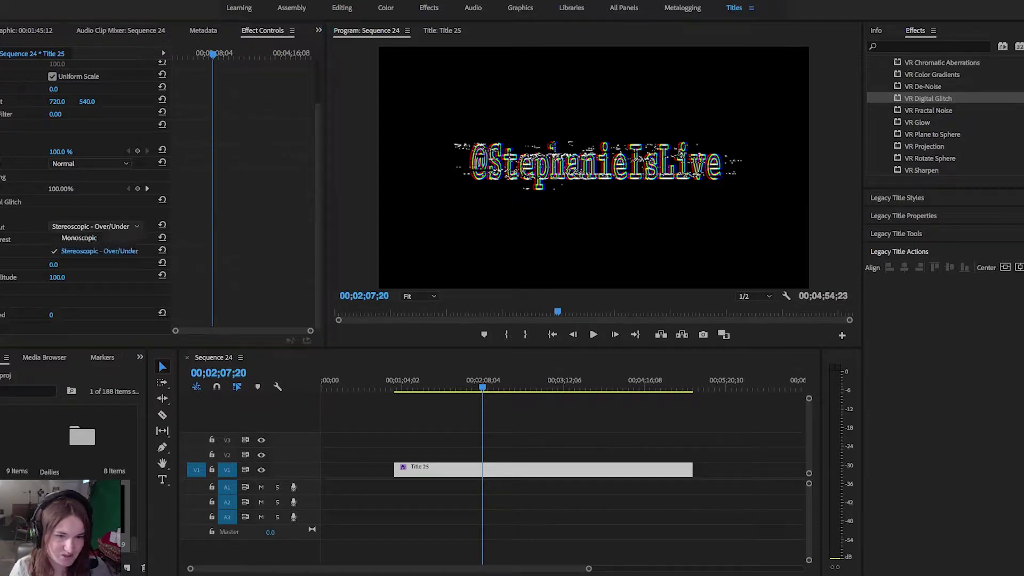
click(102, 238)
Reduce the glitch setting directly below Point of Interest to 12.2 and start keyframing it at 00;02;07;20
click(1, 252)
click(21, 281)
mouse_move(154, 274)
mouse_down()
mouse_move(0, 273)
mouse_move(155, 273)
mouse_up()
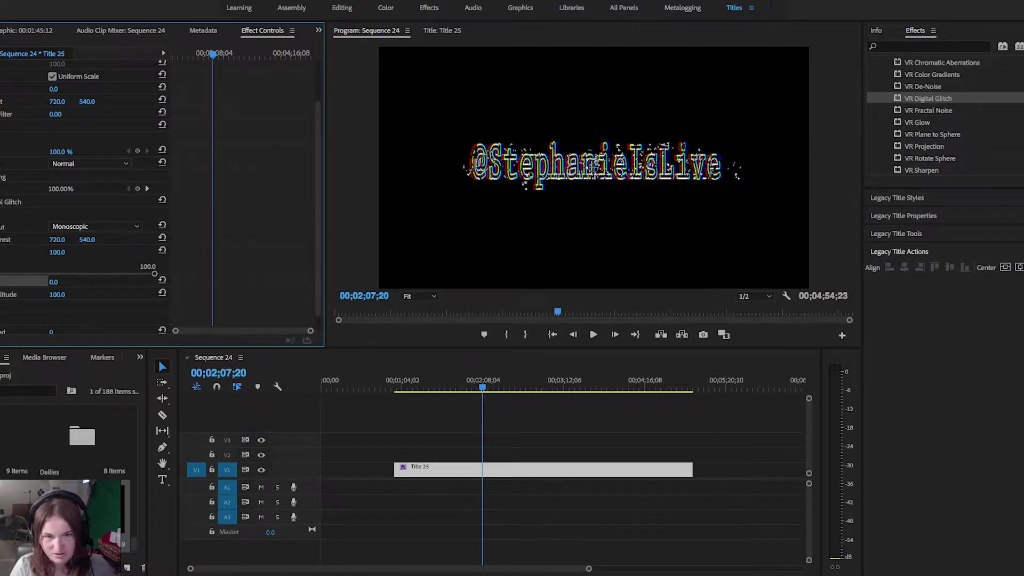
drag(155, 274, 0, 273)
click(0, 252)
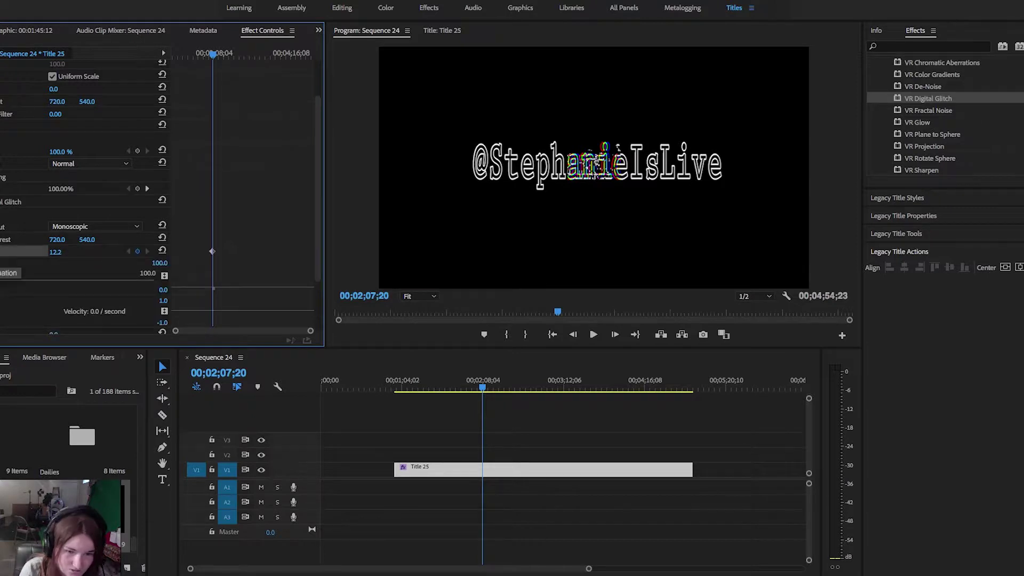
Keyframe the glitch setting below Point of Interest to 0.0 at the title clip's start, 00;00;58;17
drag(213, 54, 172, 55)
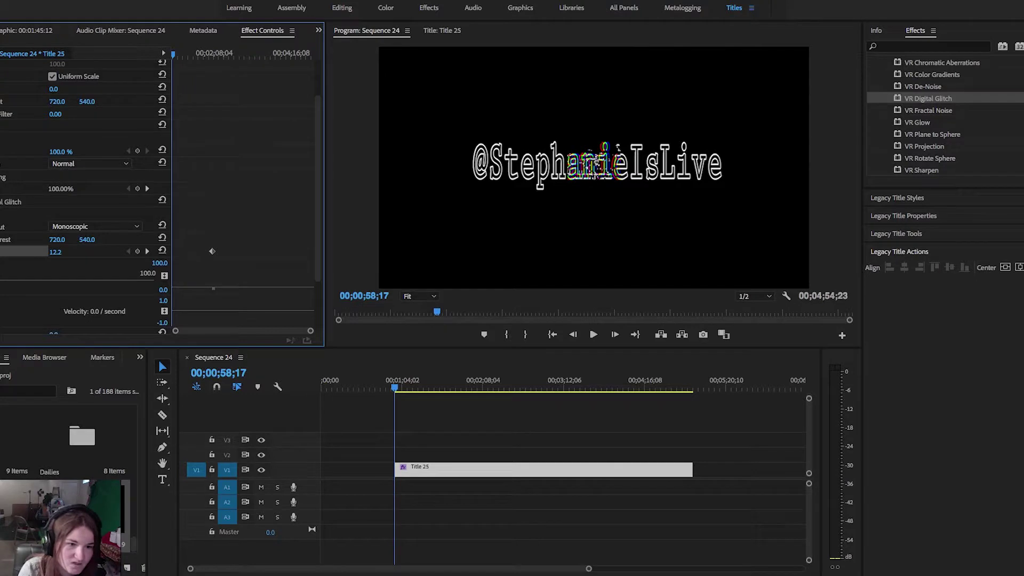
click(1, 252)
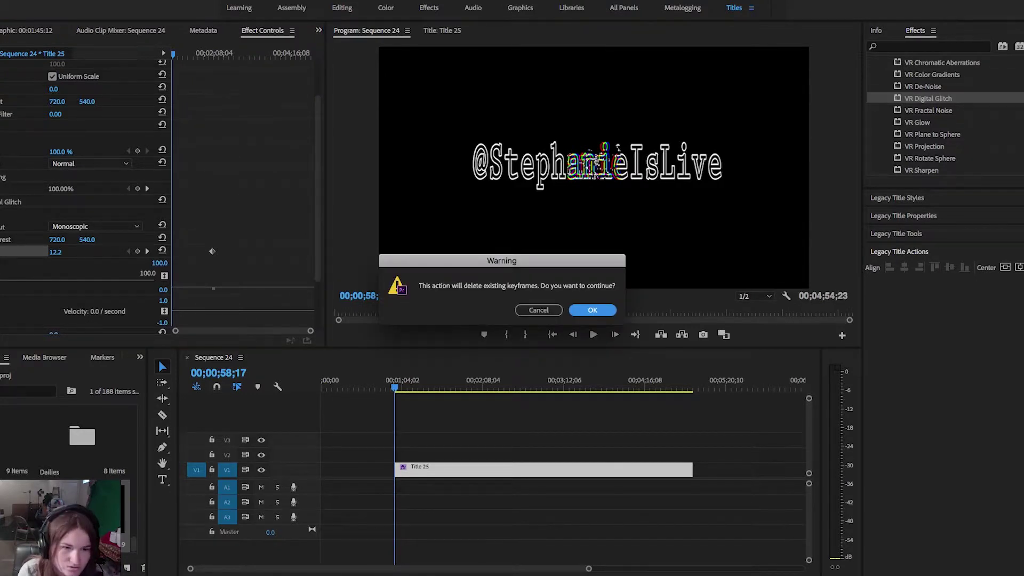
key(Escape)
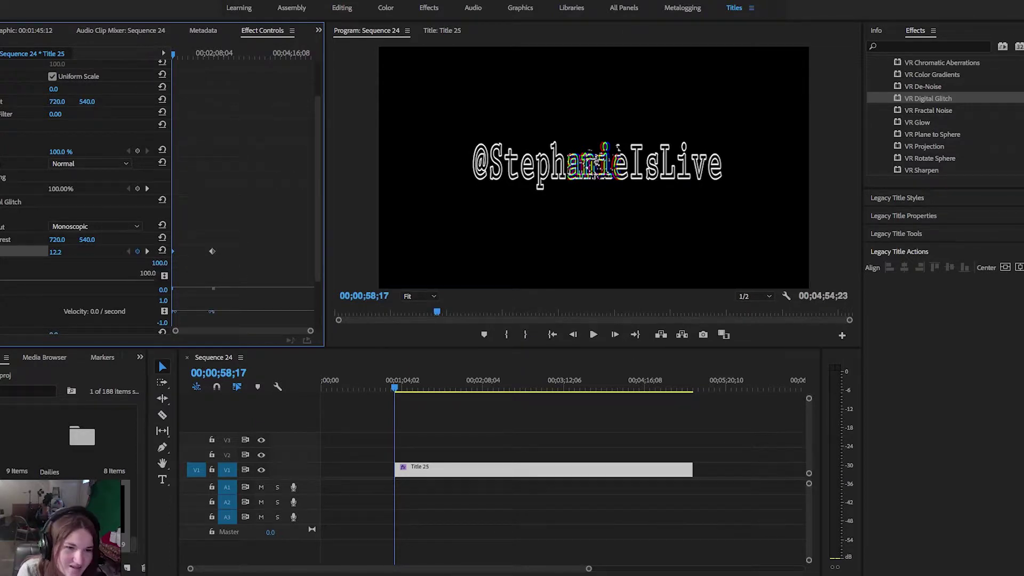
drag(55, 252, 45, 252)
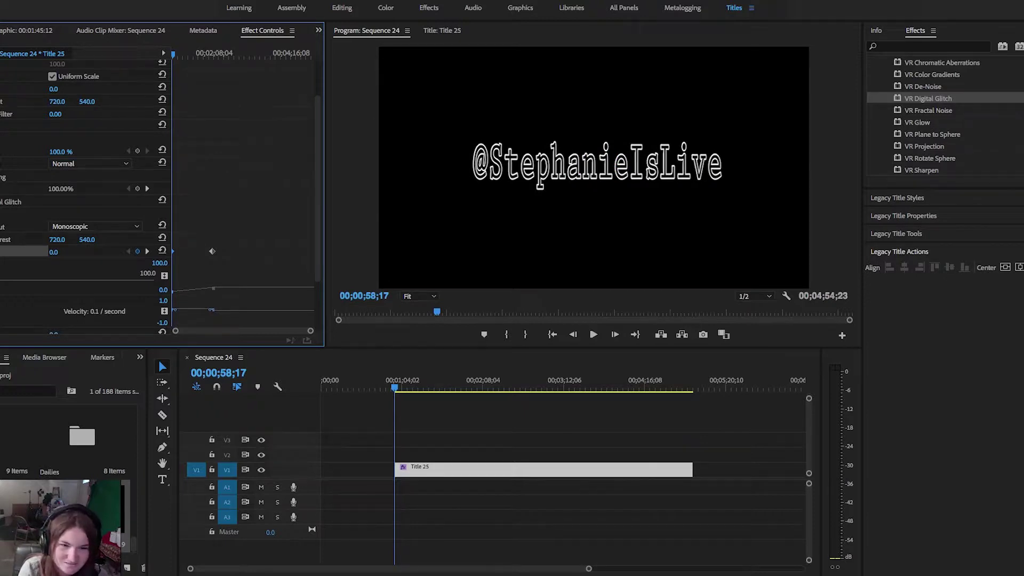
Add a keyframe with a raised value for the same glitch setting just before the 12.2 keyframe
drag(173, 54, 211, 55)
drag(0, 280, 80, 280)
Keyframe the same glitch setting to 100.0 at 00;04;00;14 and play the animation from the title clip's start
drag(211, 55, 281, 55)
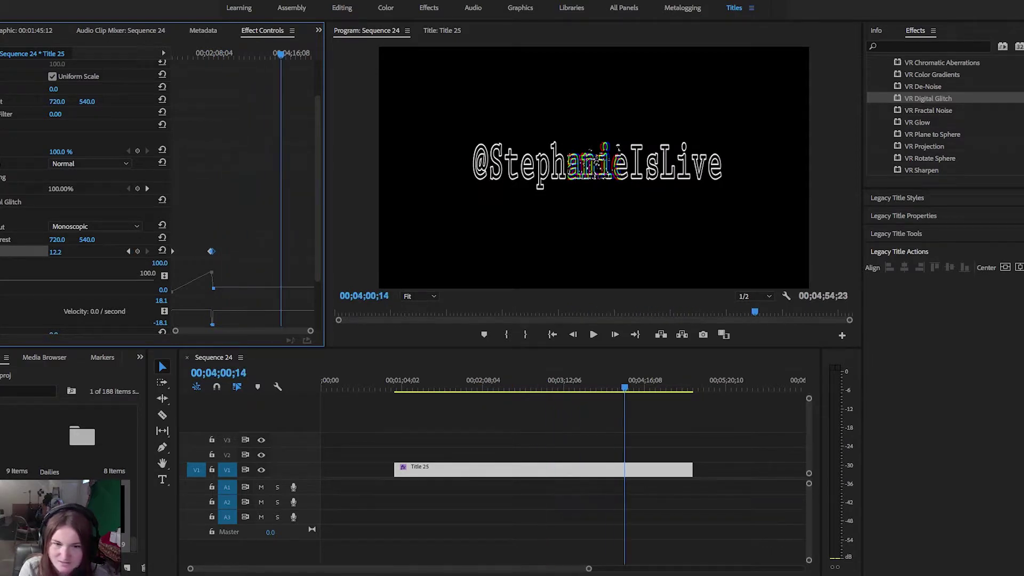
click(138, 251)
drag(0, 280, 155, 280)
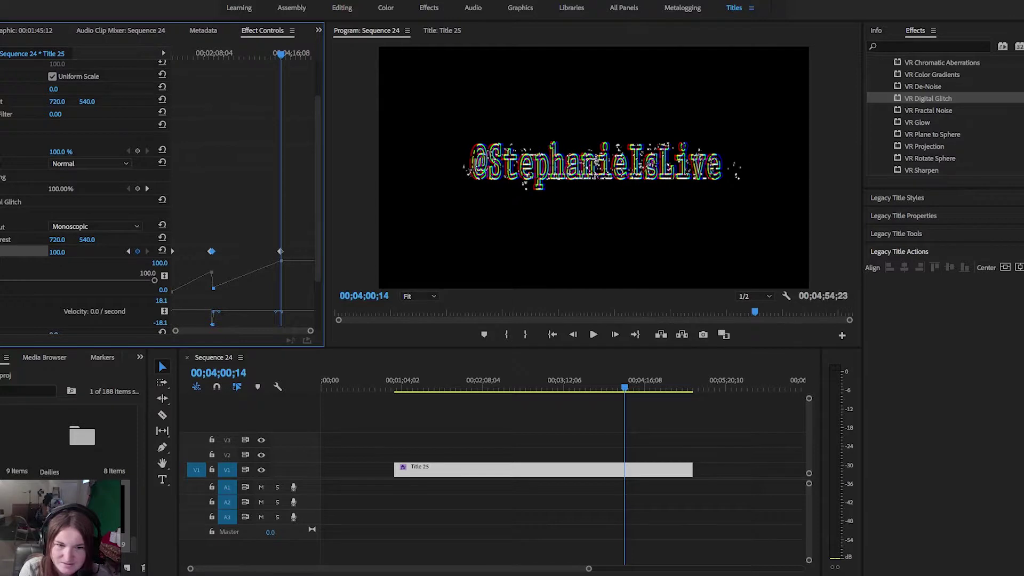
drag(281, 54, 170, 54)
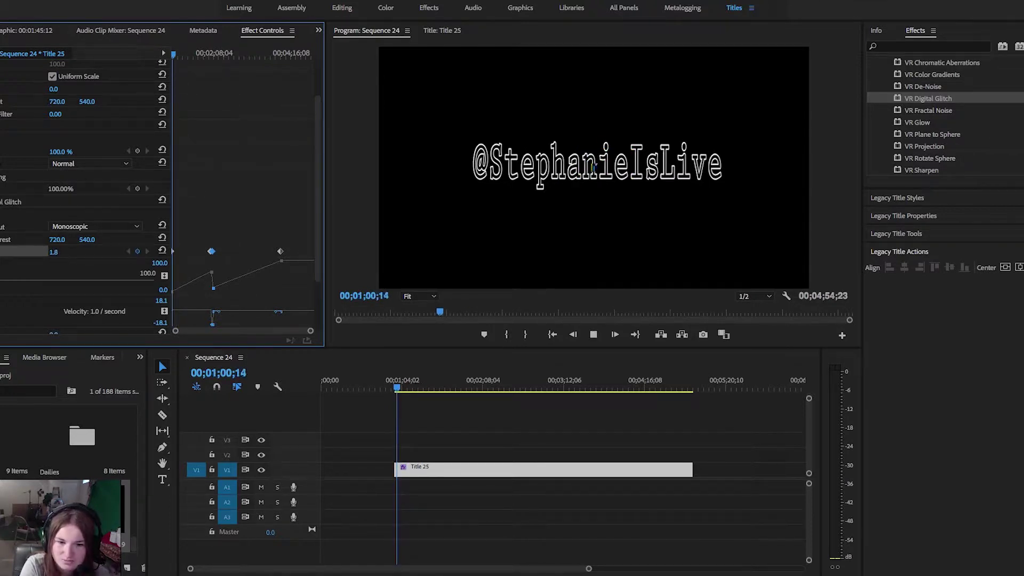
Move the playhead to 00;03;59;20 and set the glitch setting directly above the Amplitude setting to 100.0
drag(506, 382, 623, 382)
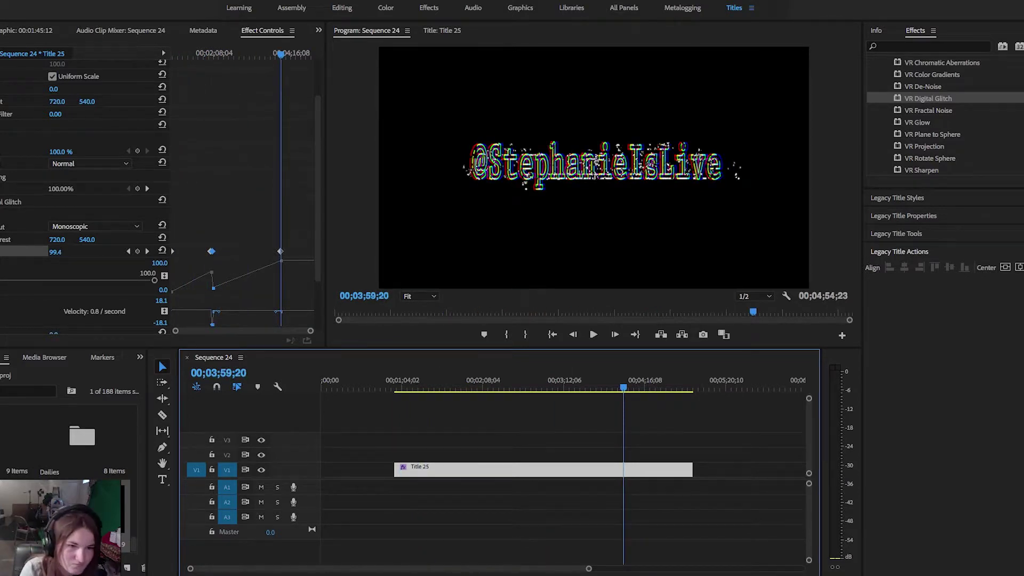
scroll(160, 197, down, 1)
scroll(160, 197, down, 2)
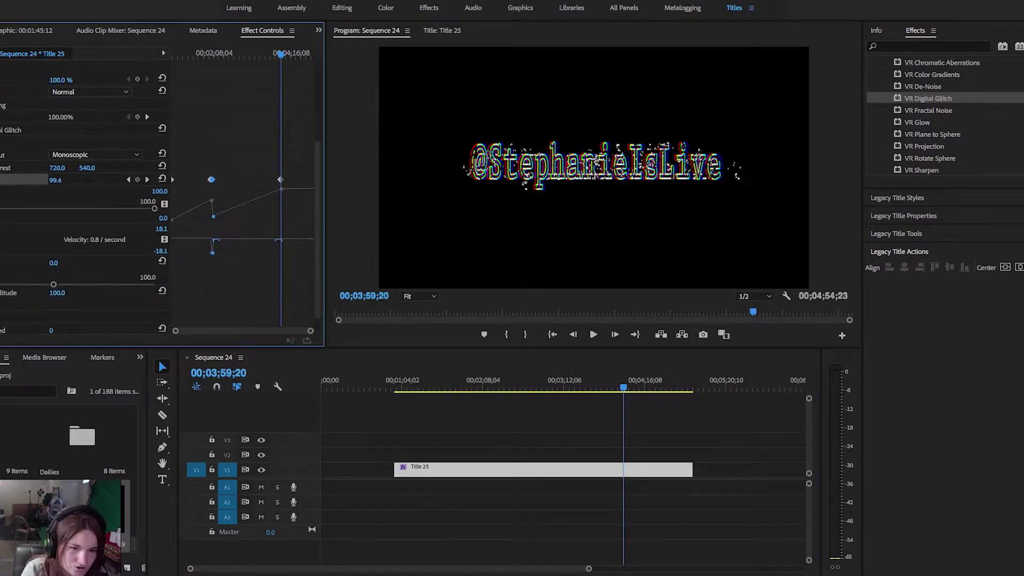
drag(53, 284, 155, 284)
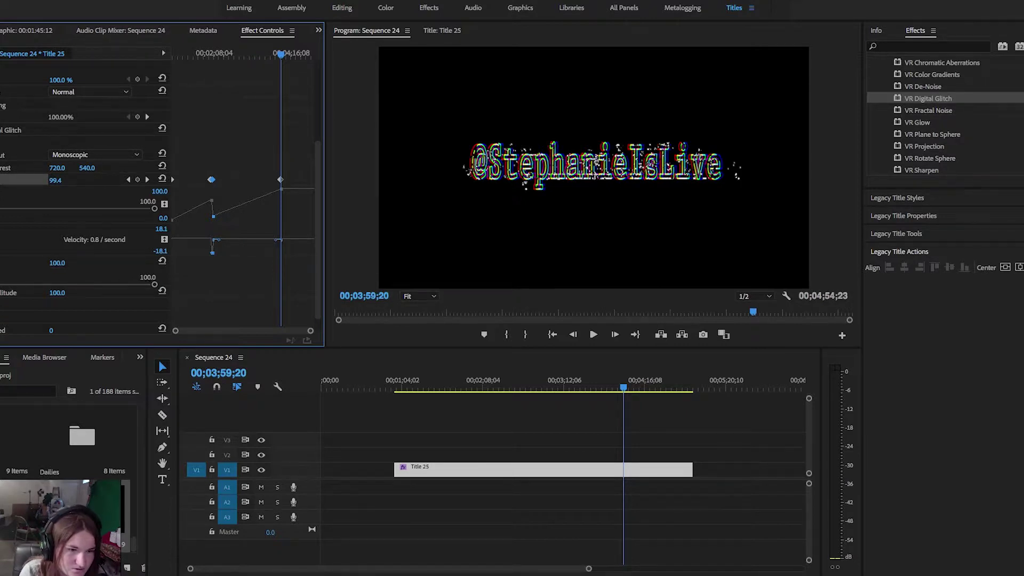
click(1, 293)
scroll(107, 299, down, 1)
mouse_move(155, 302)
mouse_down()
mouse_move(1, 302)
mouse_move(155, 303)
mouse_up()
Reduce the glitch effect's Color Distortion to 0.0
scroll(161, 197, down, 1)
click(1, 291)
click(1, 303)
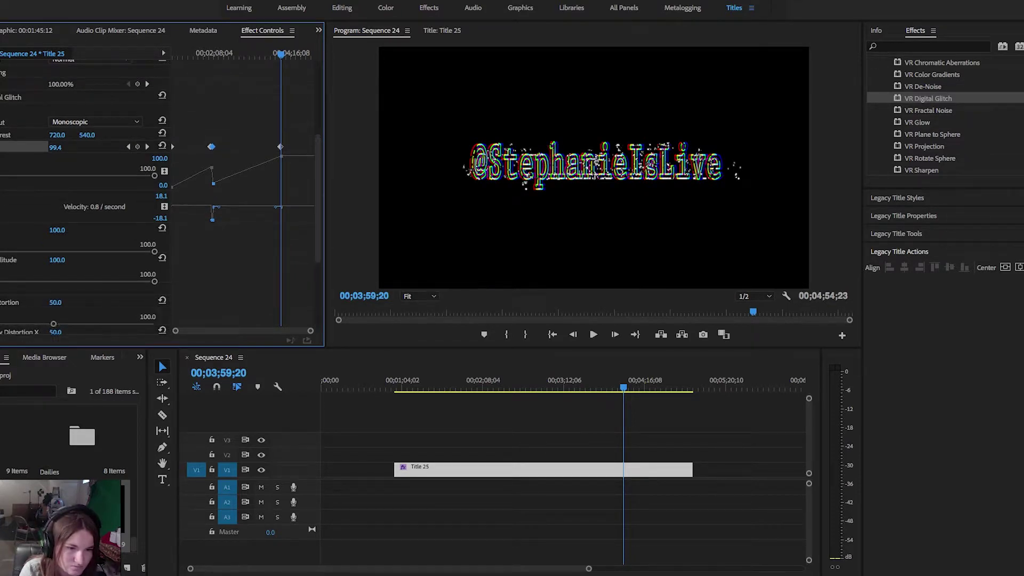
scroll(27, 303, down, 3)
drag(53, 264, 0, 264)
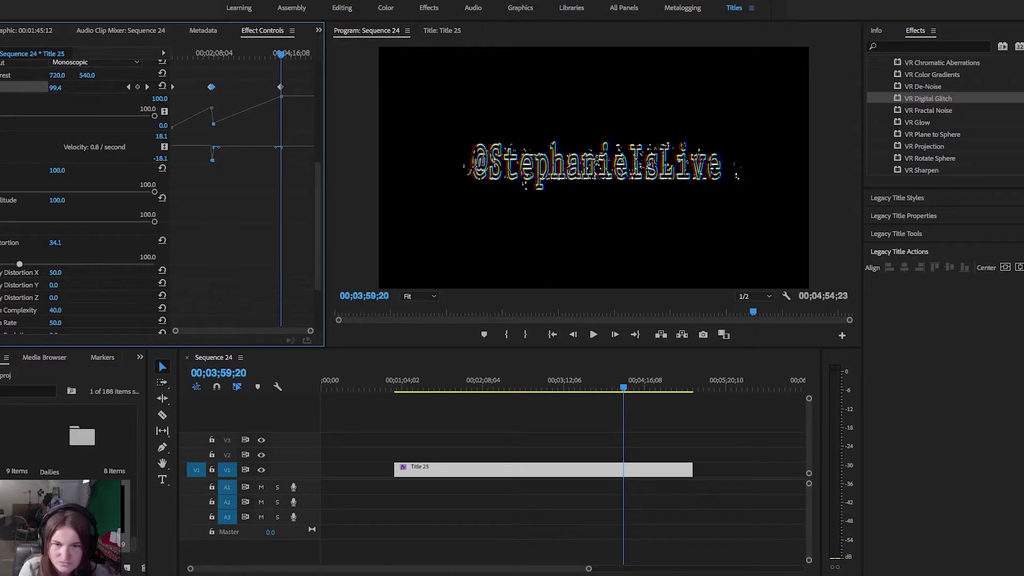
drag(155, 264, 0, 264)
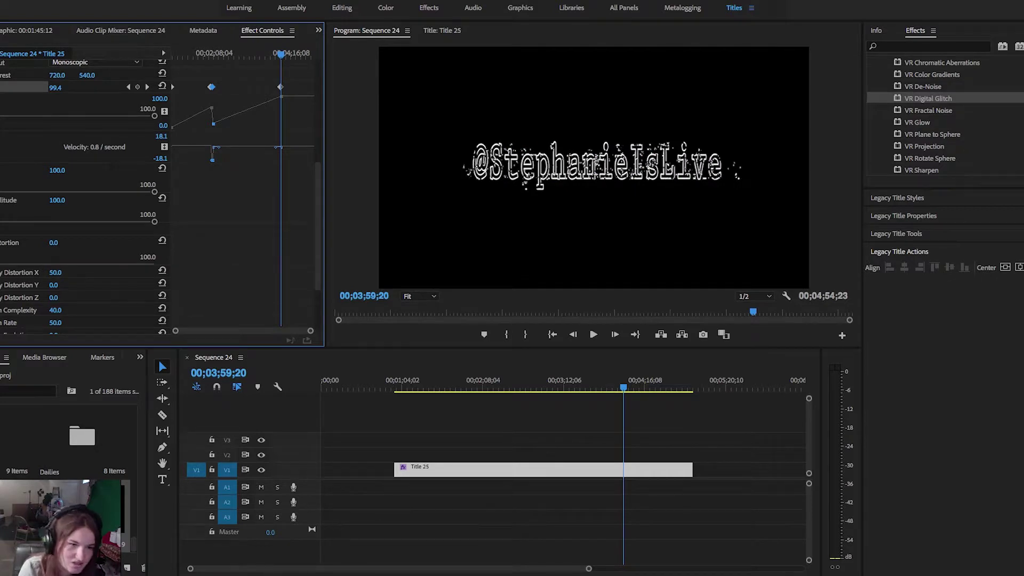
Set the glitch effect's Geometry Distortion X to 100.0 and Geometry Distortion Y to 37.6
click(0, 273)
scroll(160, 197, down, 1)
drag(53, 270, 155, 270)
click(0, 278)
scroll(80, 213, down, 1)
drag(0, 288, 155, 288)
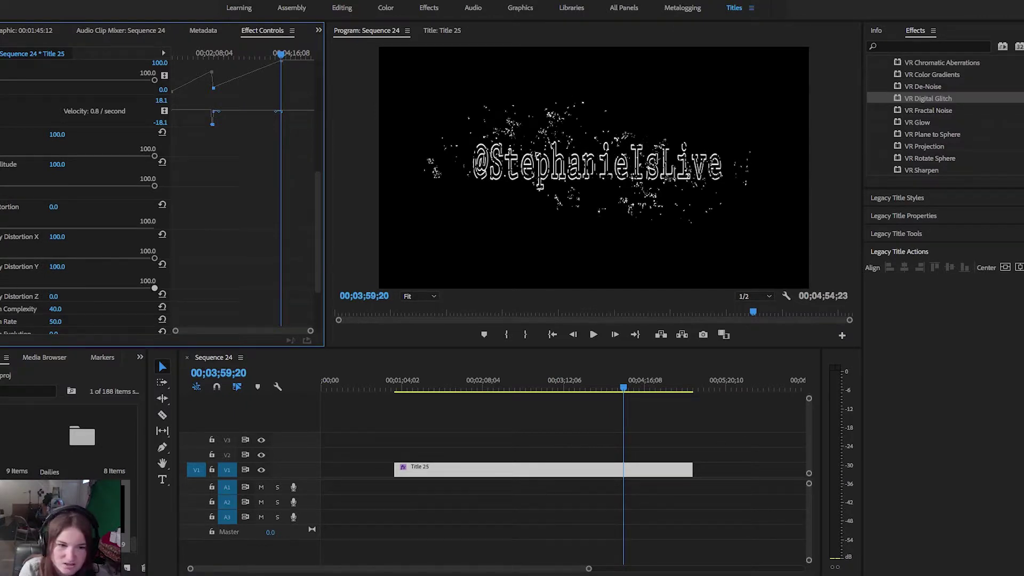
drag(155, 288, 27, 288)
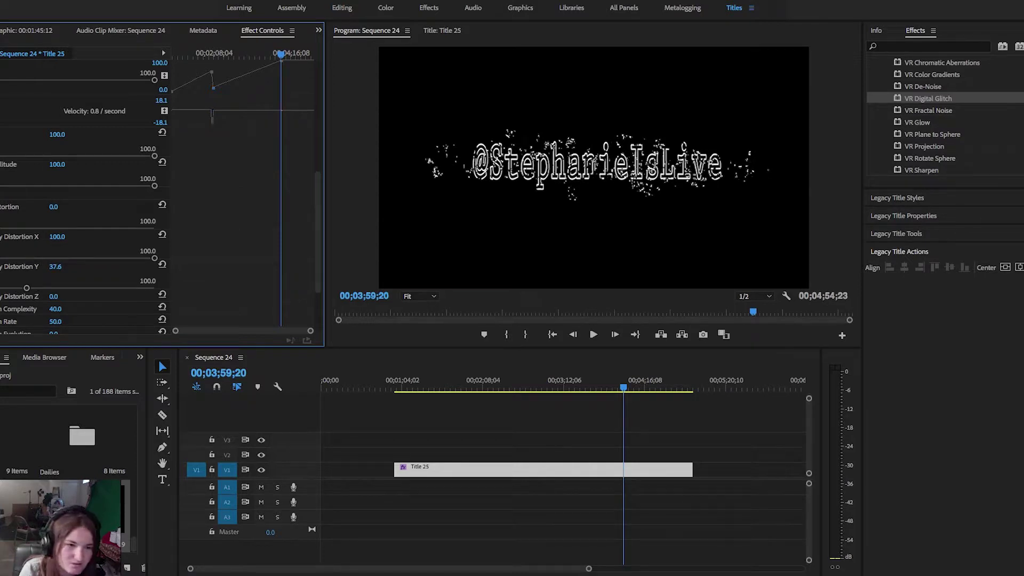
Set the glitch effect's Geometry Distortion Z to 51.6
click(0, 296)
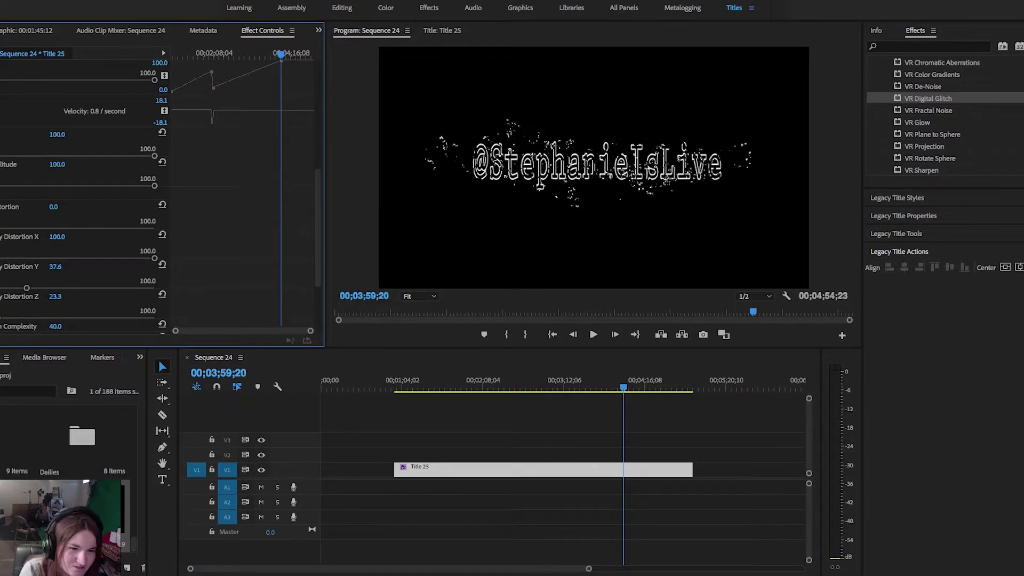
drag(0, 318, 154, 318)
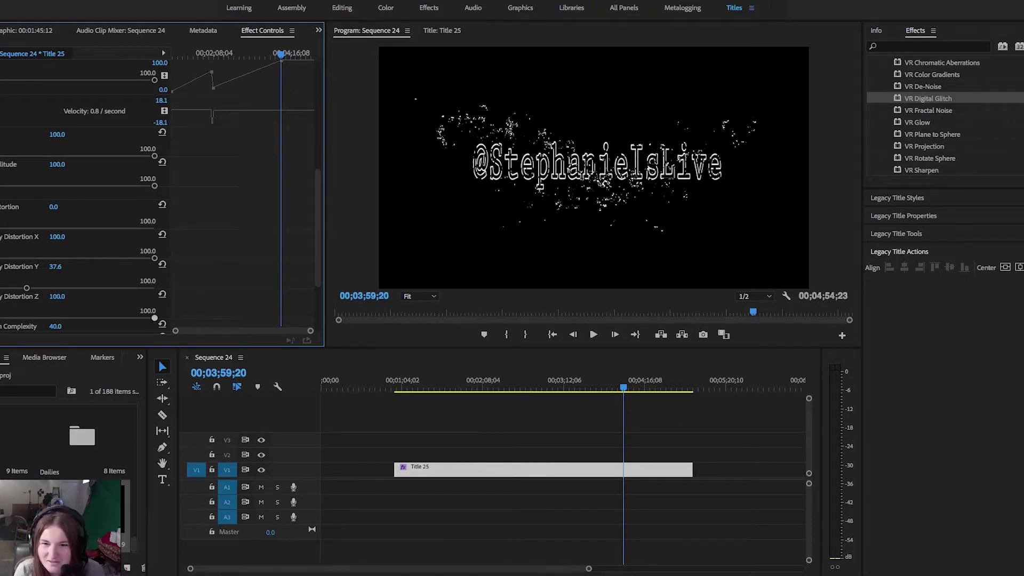
drag(154, 318, 55, 318)
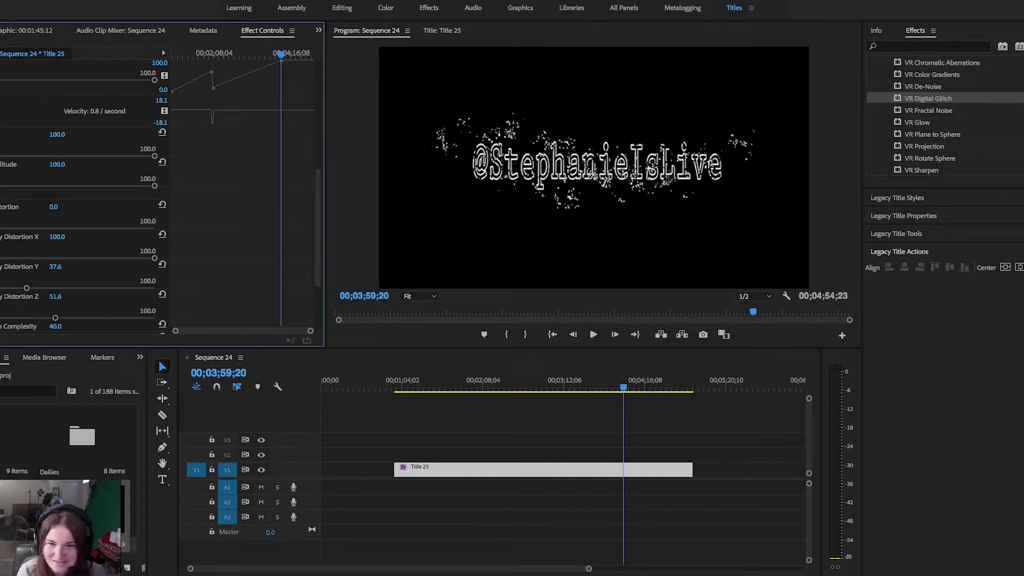
Raise the glitch effect's Distortion Complexity to 65.1
scroll(160, 195, down, 1)
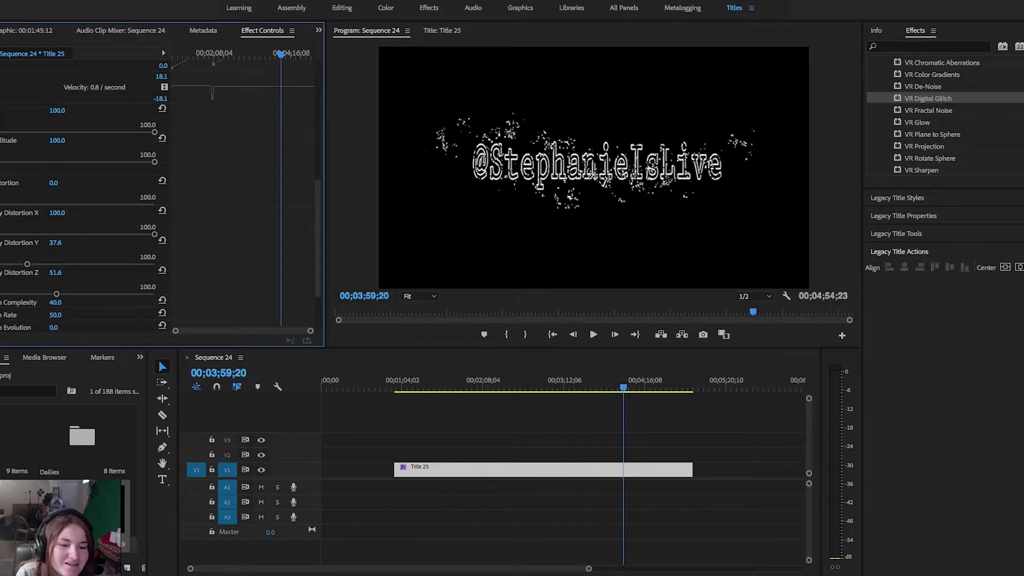
scroll(160, 199, down, 1)
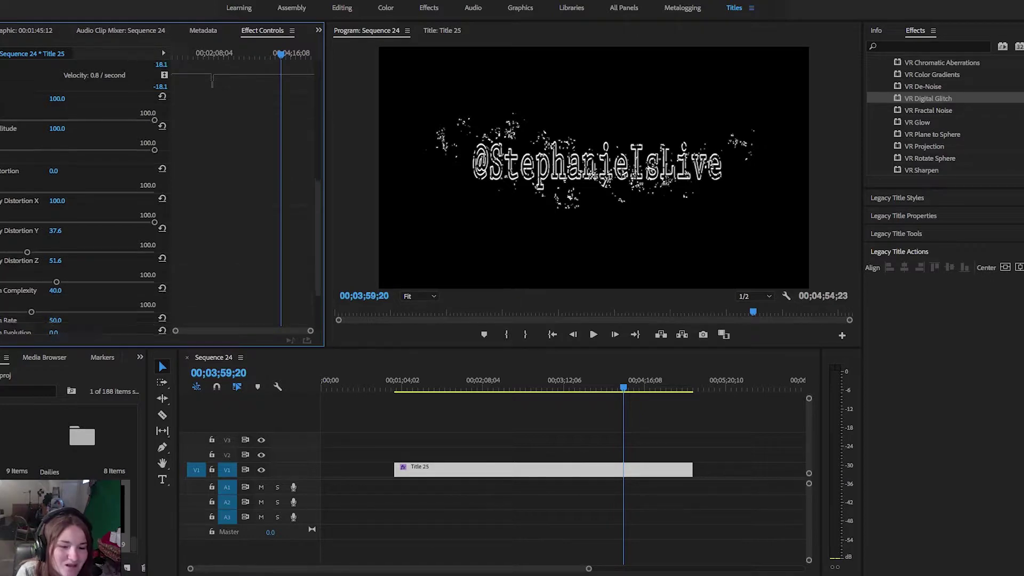
drag(31, 312, 82, 311)
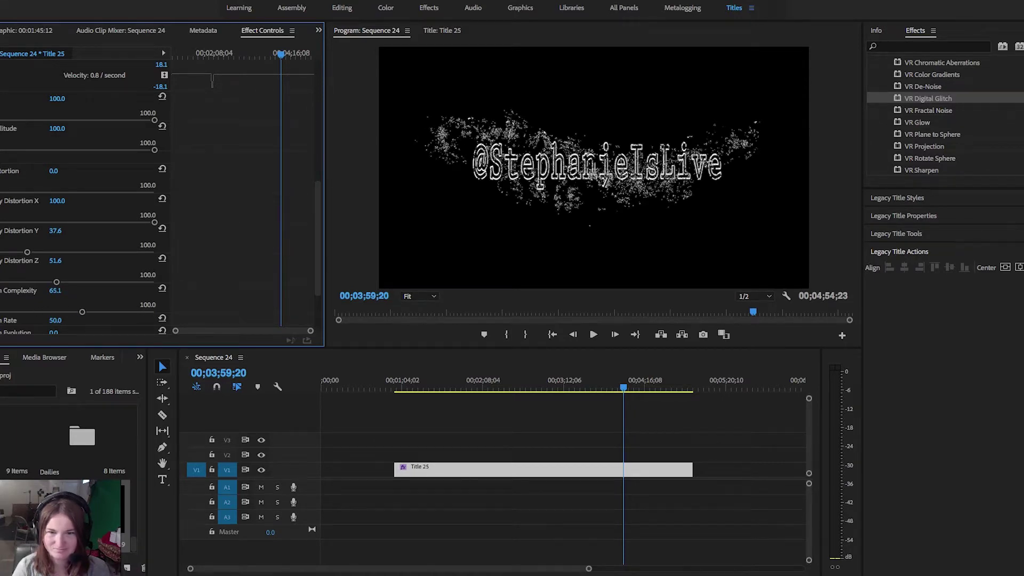
Set Distortion Rate to 29.7 and start keyframing it at 00;04;19;17
scroll(82, 304, down, 3)
drag(54, 294, 10, 294)
drag(624, 387, 407, 387)
drag(457, 387, 649, 388)
mouse_move(10, 294)
mouse_down()
mouse_move(108, 293)
mouse_move(10, 293)
mouse_up()
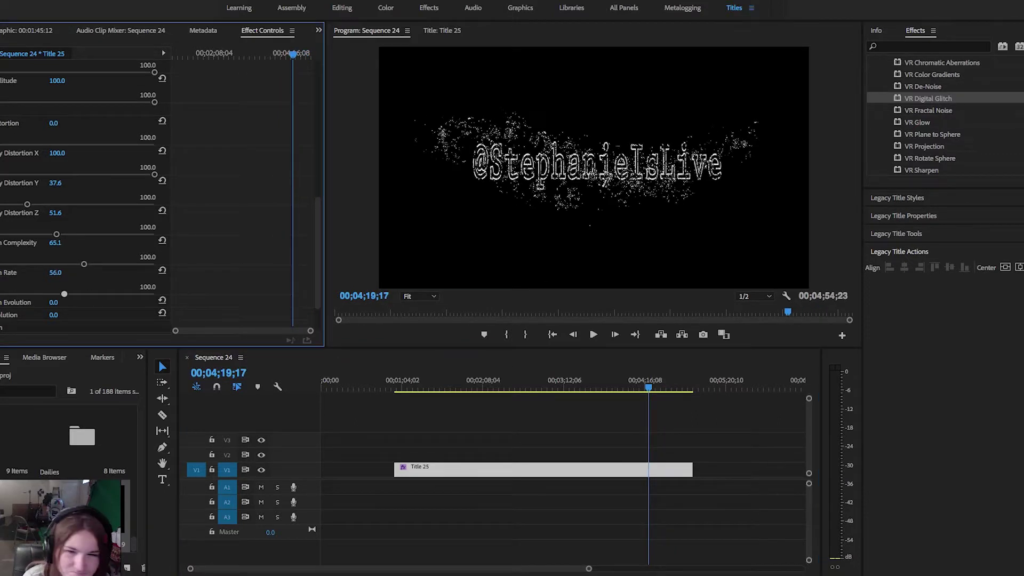
click(0, 272)
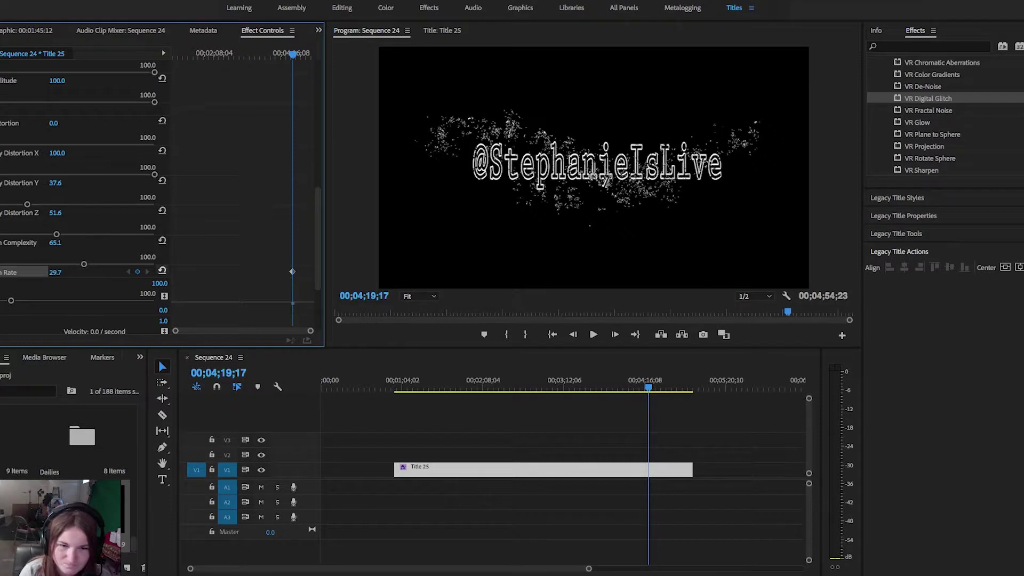
Add a Distortion Rate keyframe of 76.7 at 00;04;34;01
drag(293, 54, 302, 54)
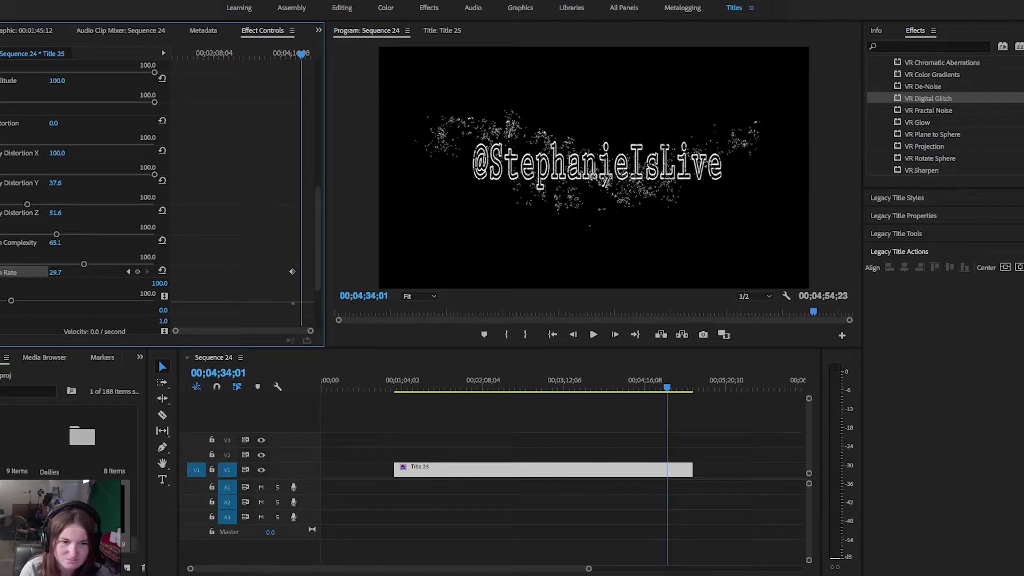
click(137, 272)
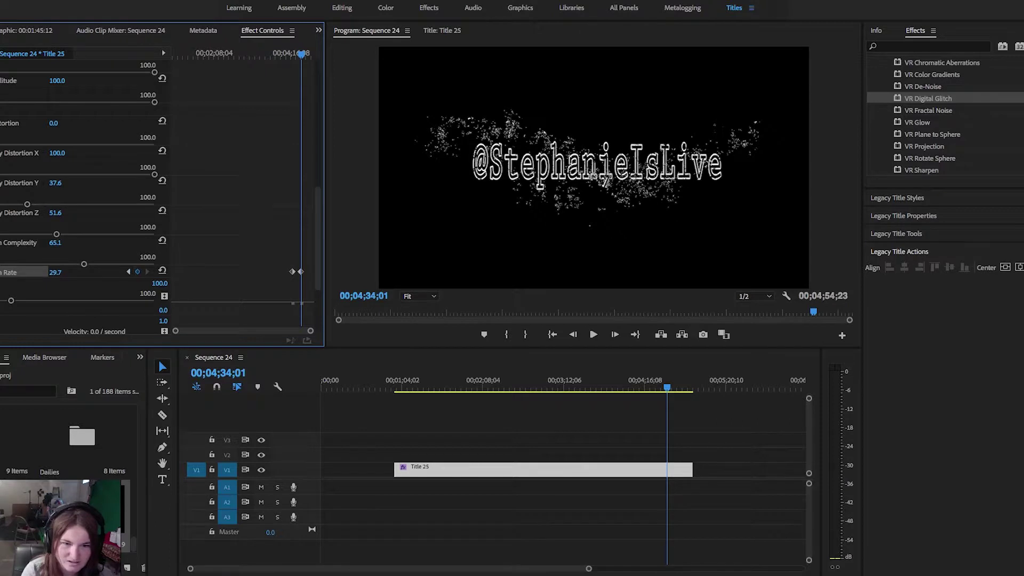
drag(11, 301, 107, 300)
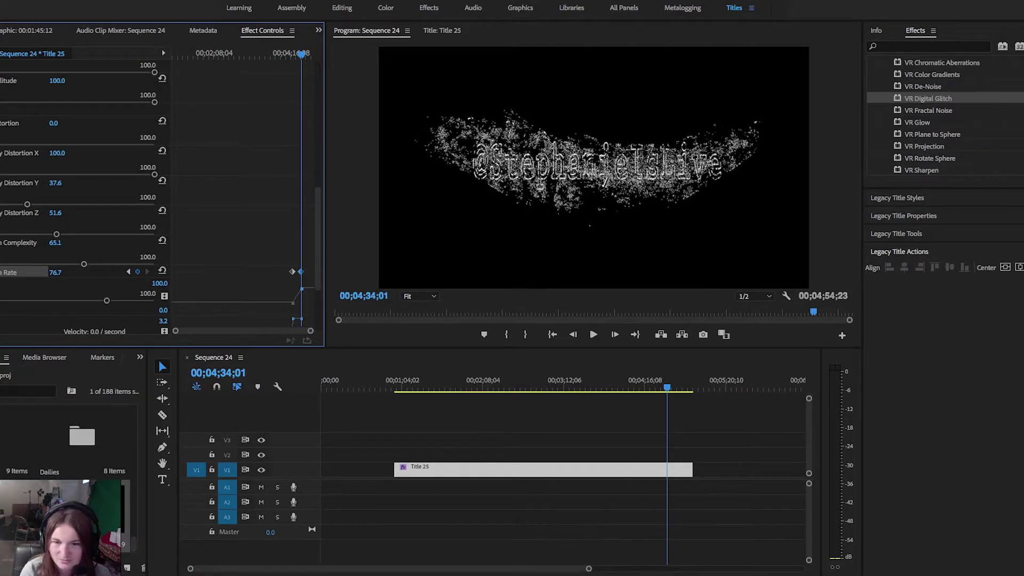
Add a Distortion Rate keyframe of 100.0 at 00;04;47;24
click(673, 381)
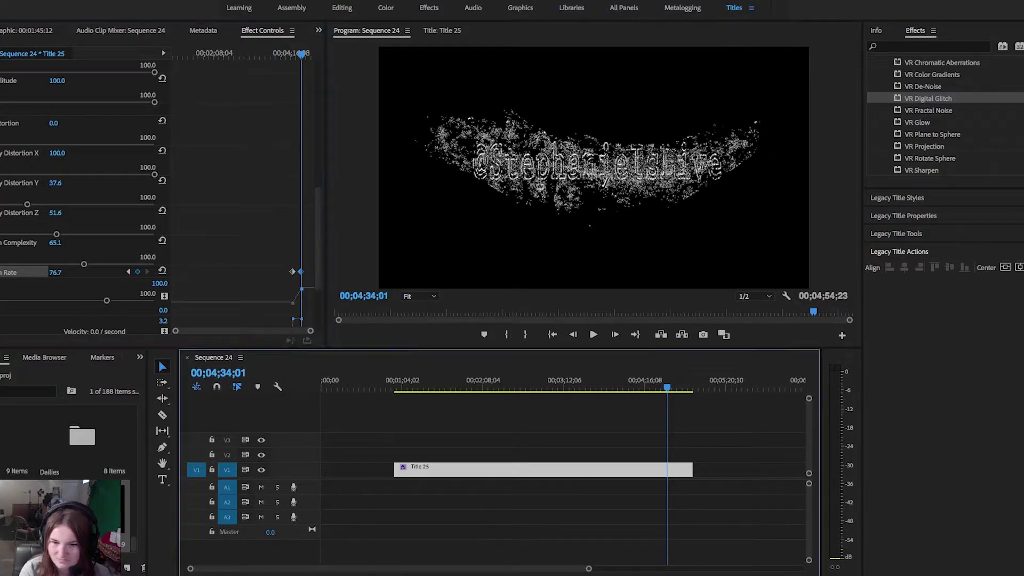
drag(674, 381, 686, 382)
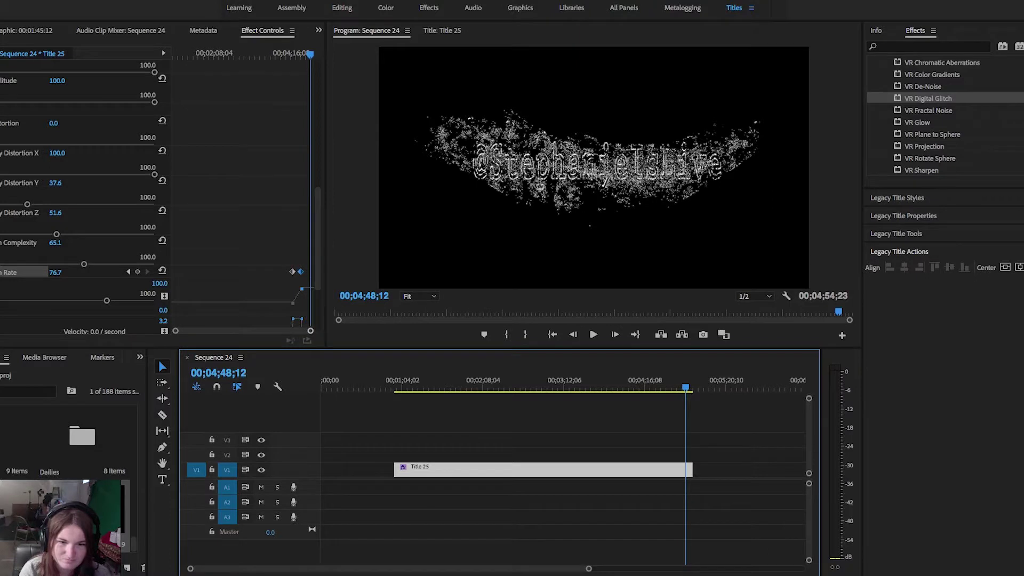
drag(176, 331, 233, 331)
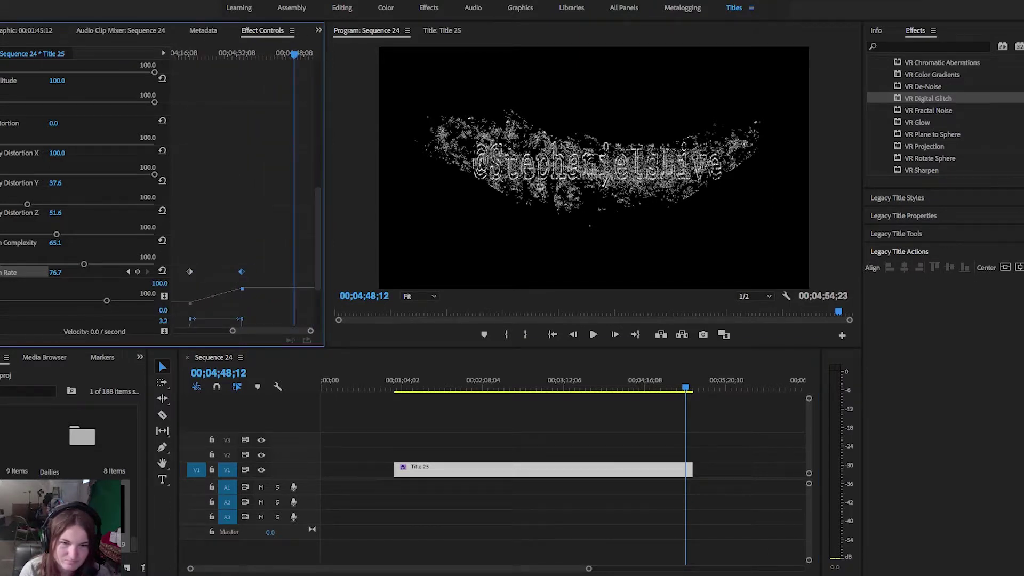
mouse_move(294, 54)
mouse_down()
mouse_move(243, 54)
mouse_move(310, 55)
mouse_move(292, 54)
mouse_up()
click(138, 272)
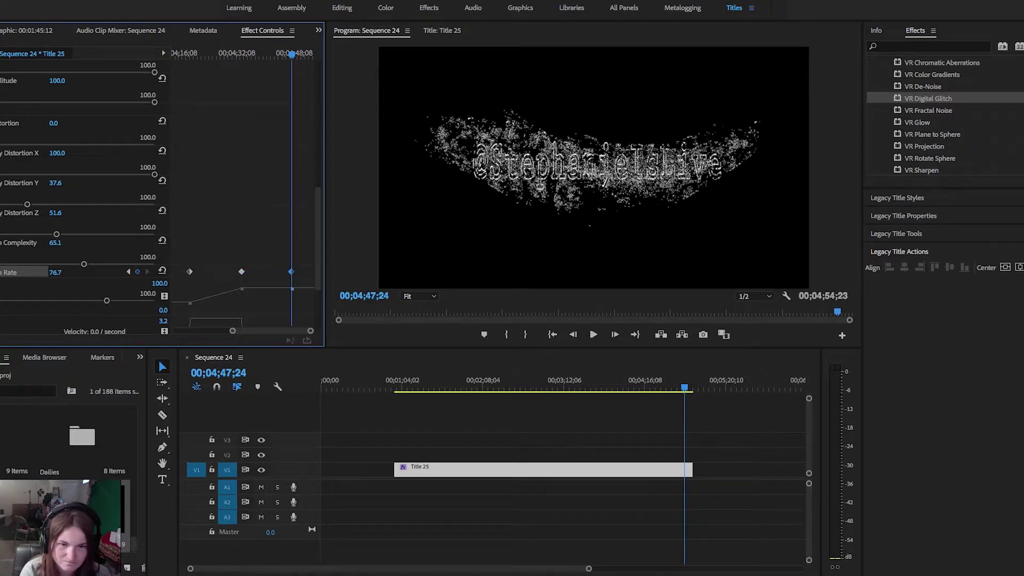
drag(106, 301, 154, 301)
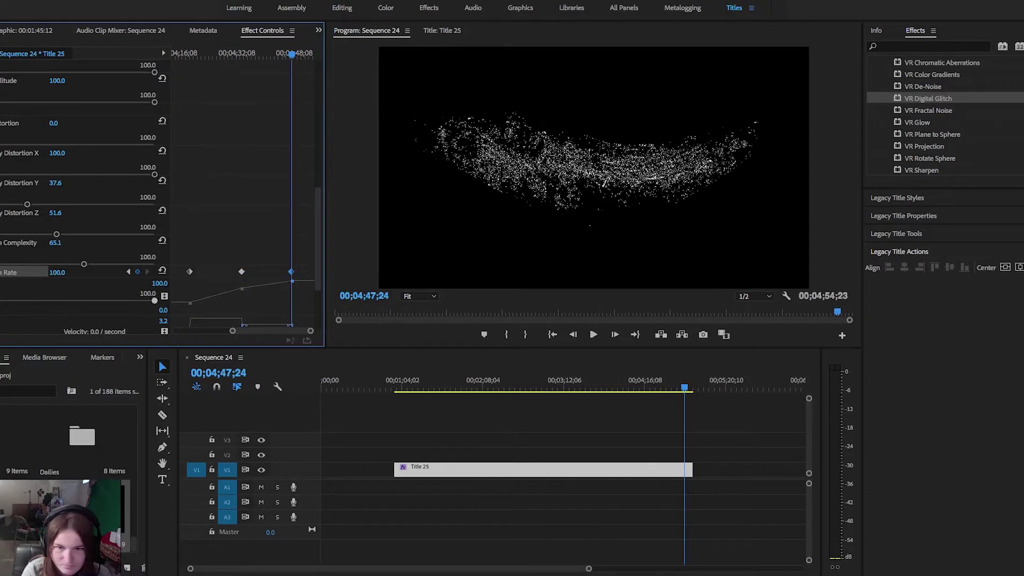
Add a Distortion Rate keyframe holding 100.0 at the title clip's end, 00;04;54;08
key(space)
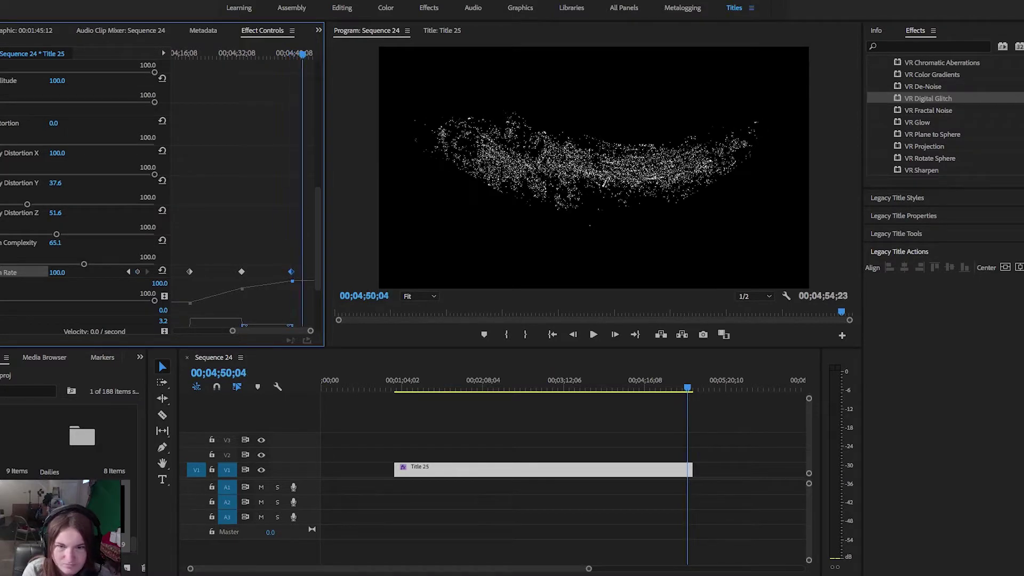
drag(311, 55, 313, 55)
click(137, 272)
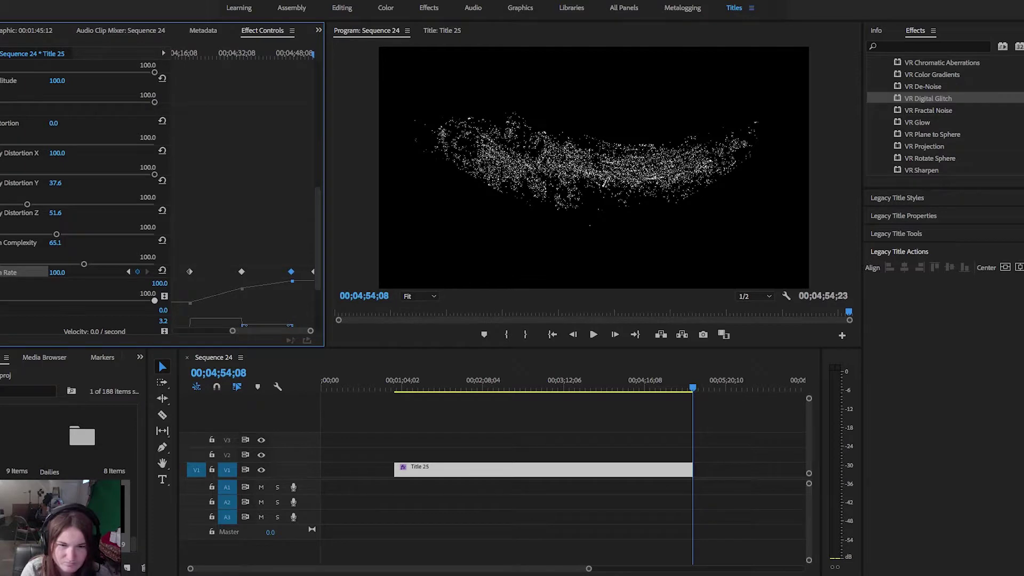
Play the title animation from just before the clip's start, and again near its end from 00;04;47;16
drag(691, 383, 390, 383)
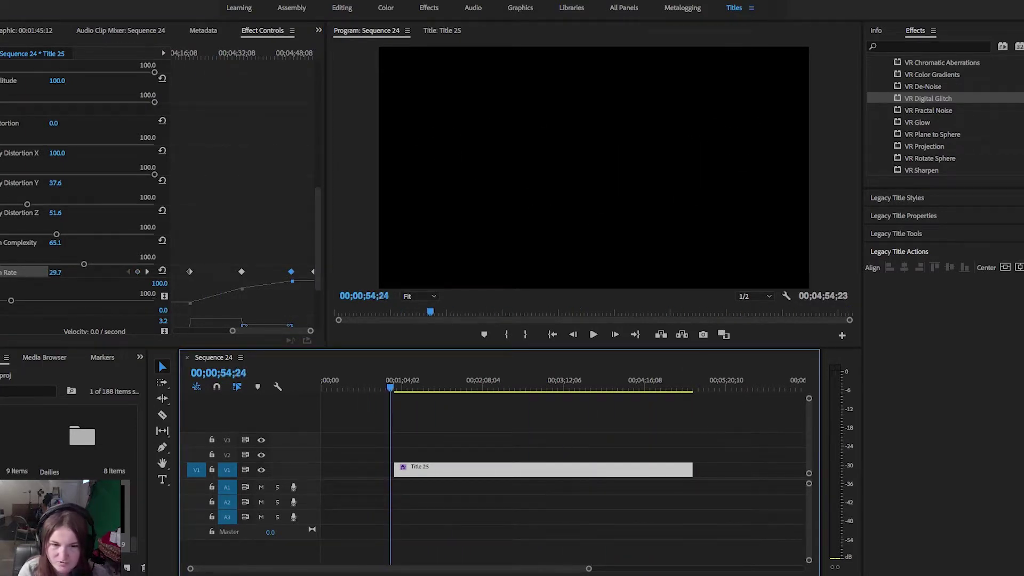
key(space)
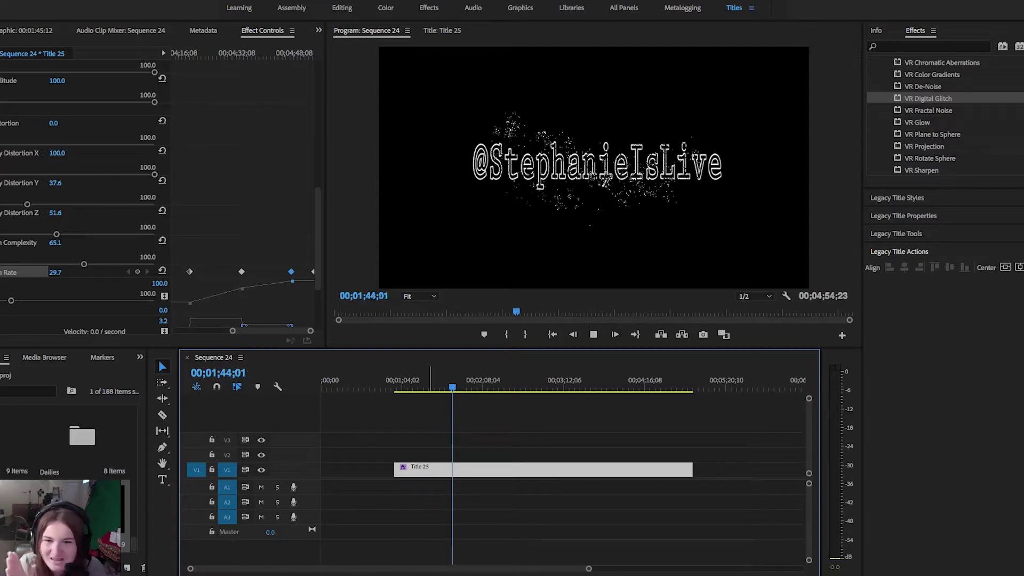
key(space)
drag(588, 568, 768, 569)
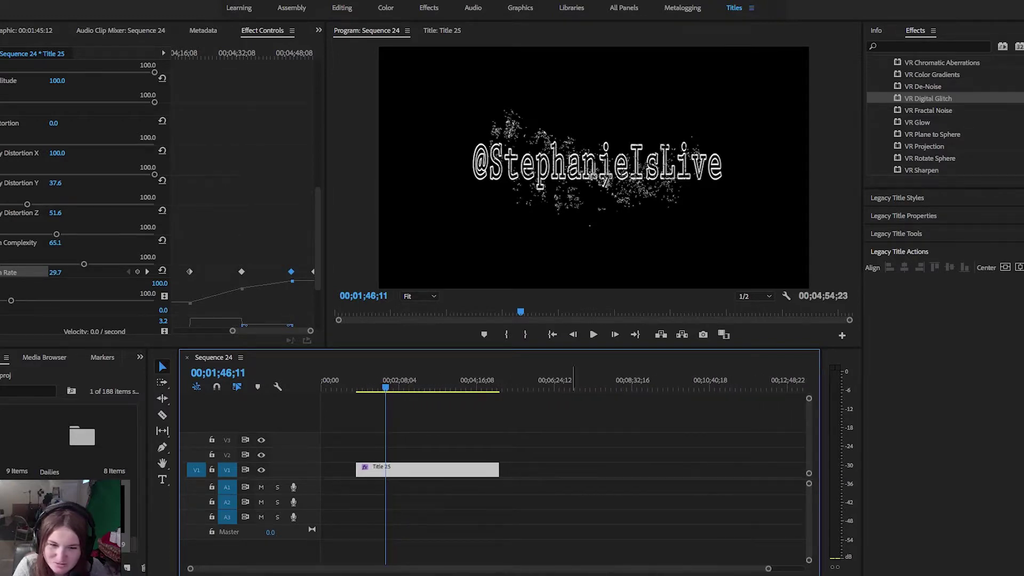
drag(384, 385, 495, 385)
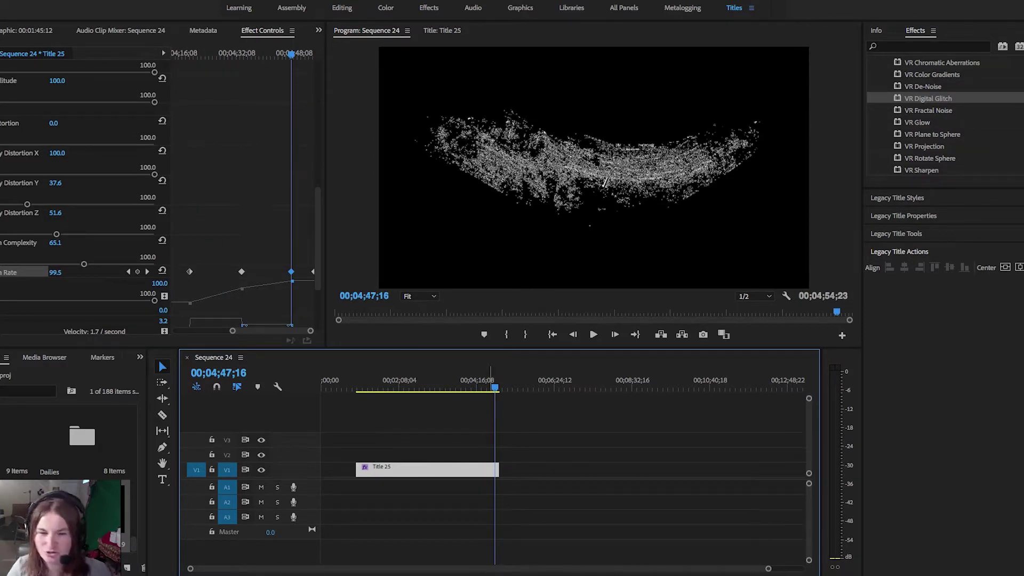
key(space)
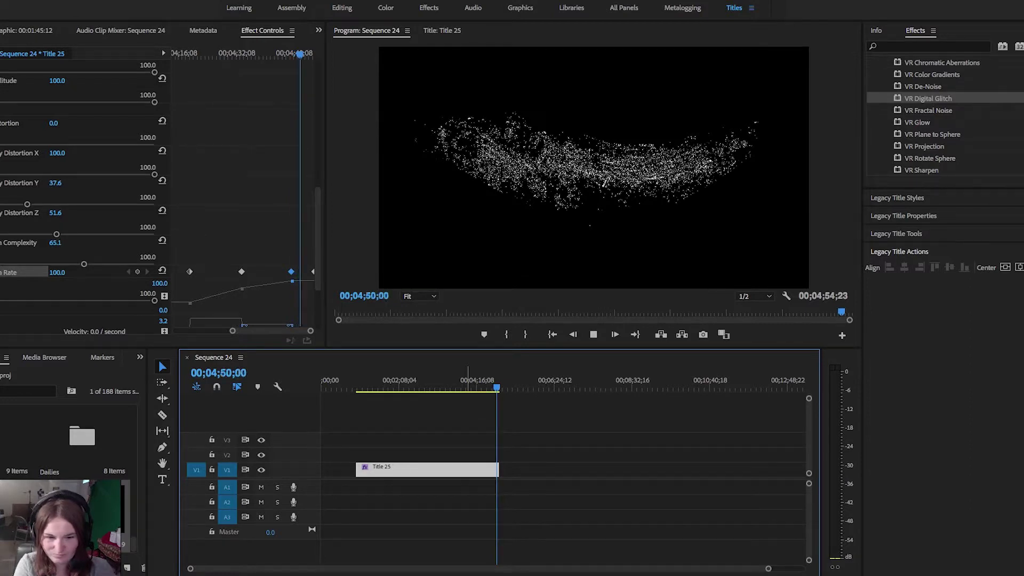
key(space)
Set Distortion Evolution to 57.0° with the playhead at 00;02;12;28 and reveal the Color Evolution dial
scroll(86, 197, down, 3)
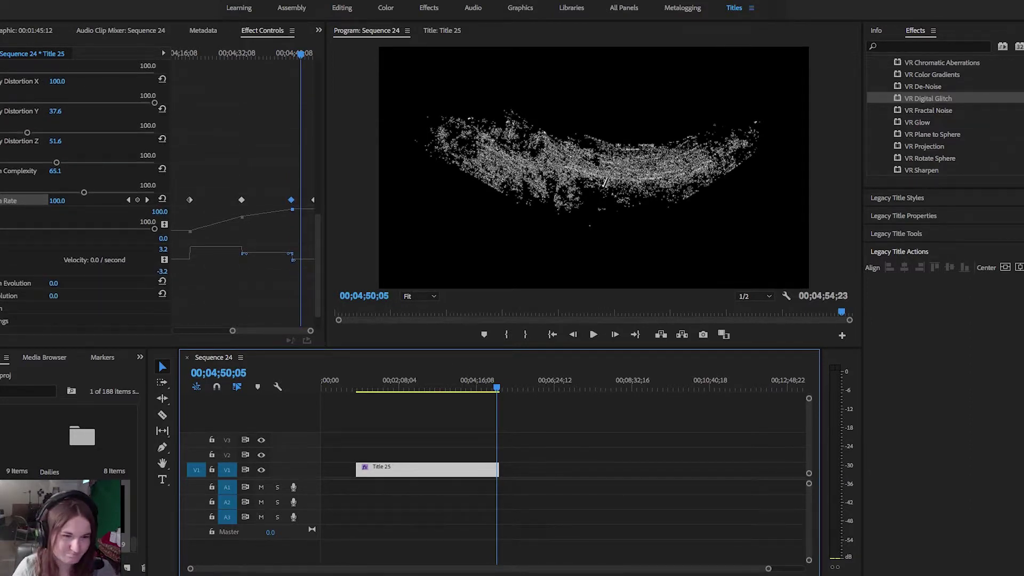
scroll(85, 198, down, 1)
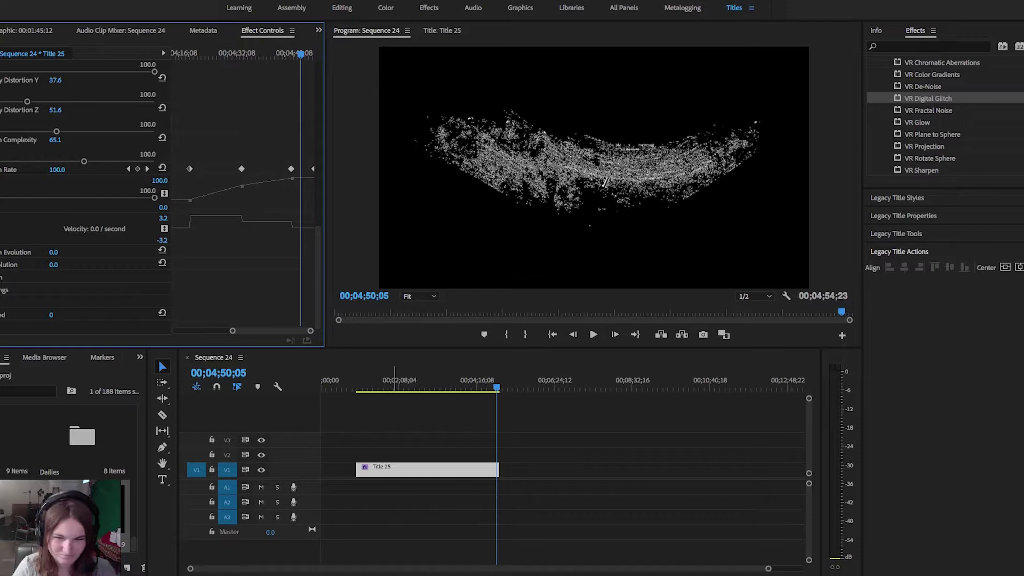
click(401, 385)
click(1, 253)
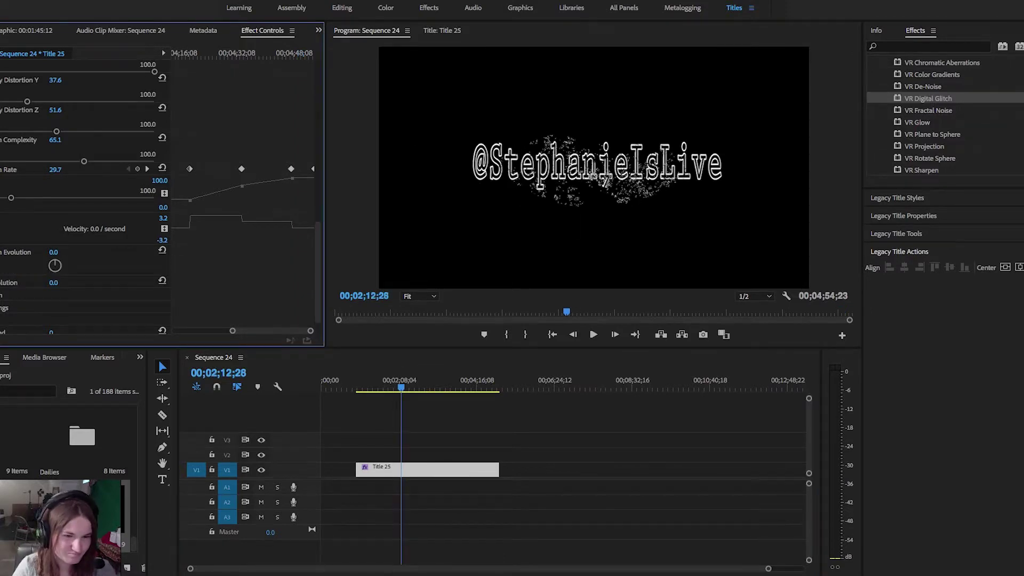
drag(55, 262, 60, 262)
click(1, 283)
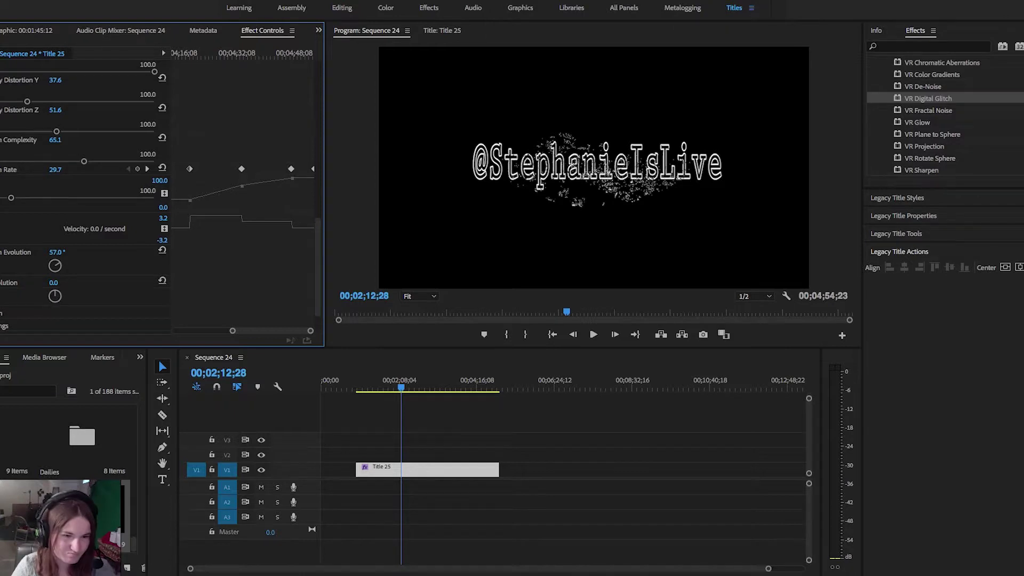
Set Color Evolution to 236.7° and check the collapsed X, Y and Z settings group beneath it
drag(55, 292, 59, 300)
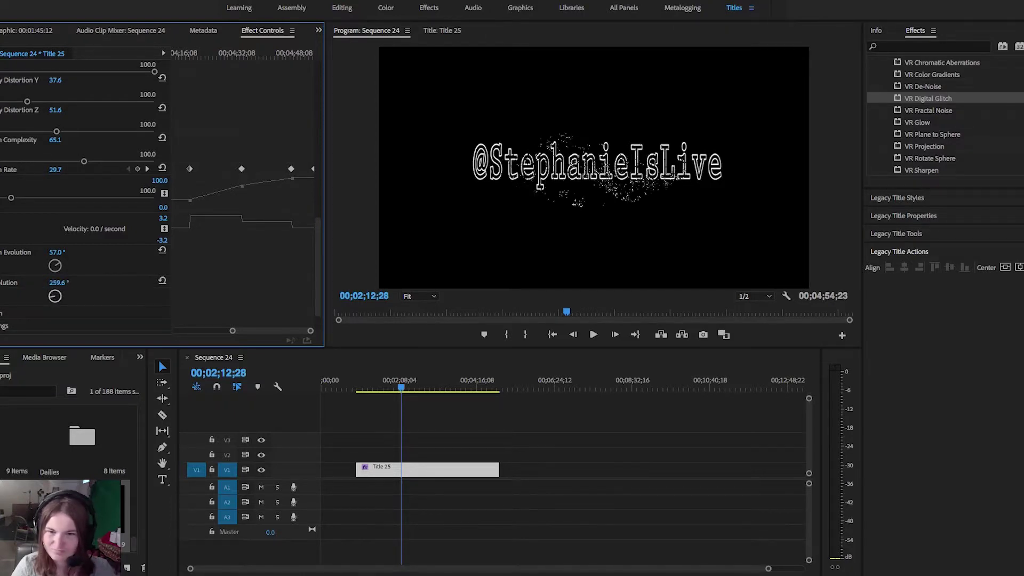
drag(50, 300, 50, 300)
click(2, 313)
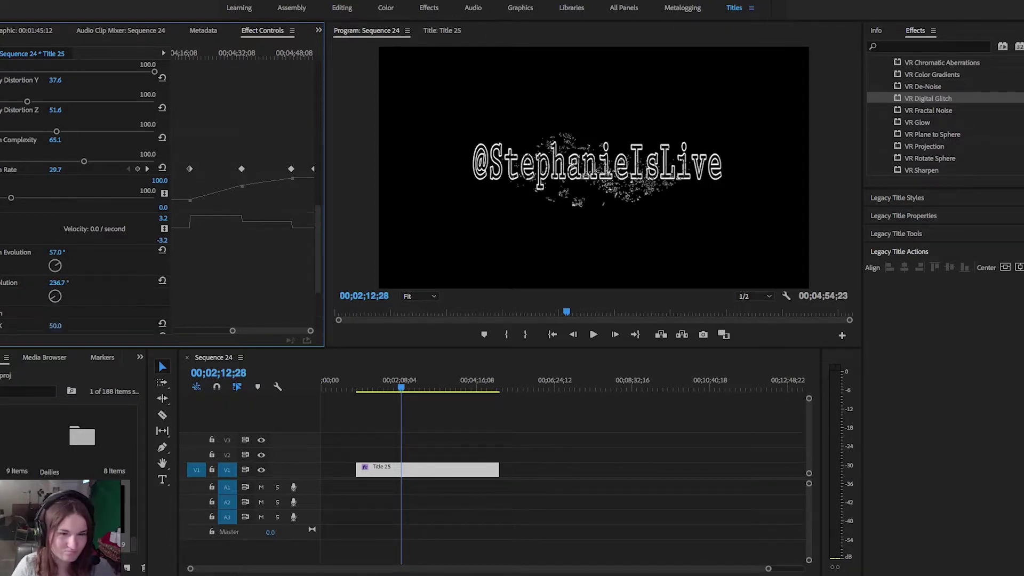
scroll(85, 194, down, 5)
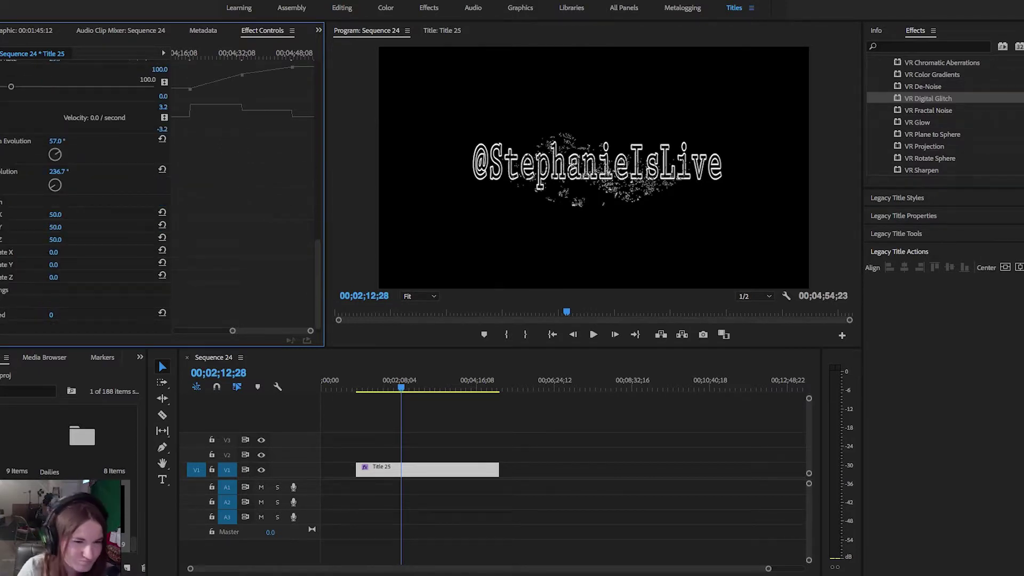
scroll(85, 195, down, 3)
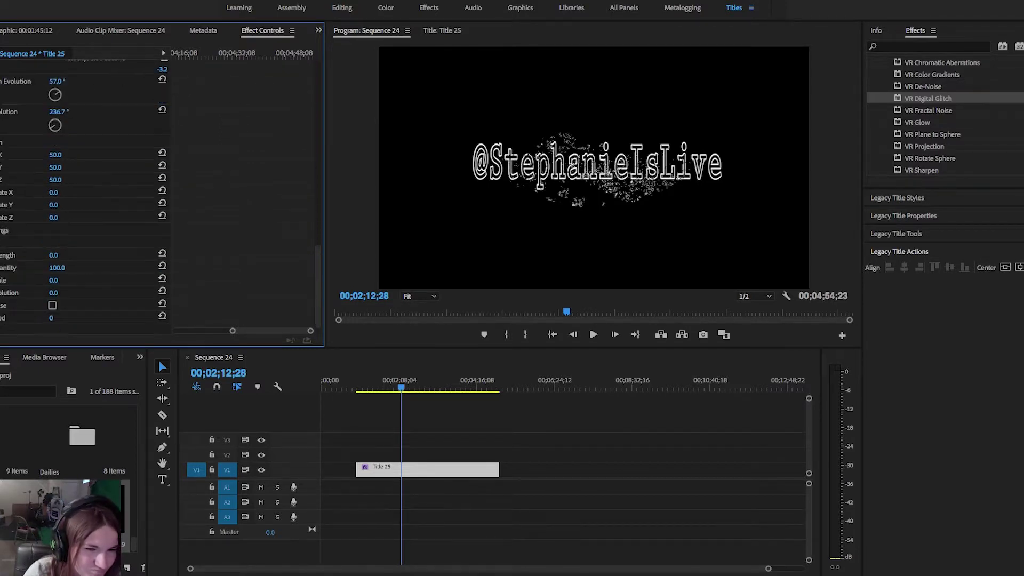
click(1, 142)
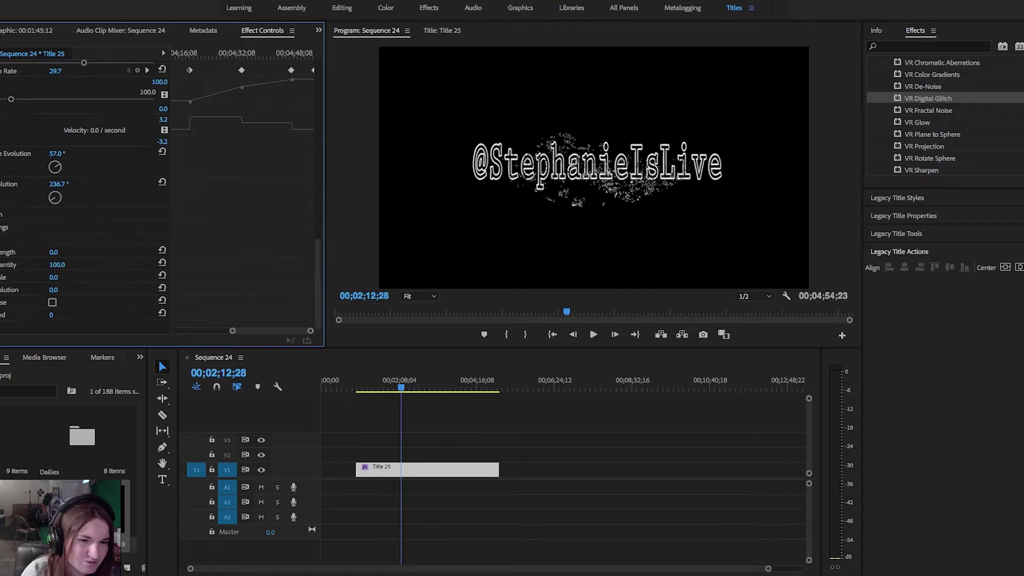
Set the Digital Glitch effect's Strength to 47.5 and its Scale to 100.0, leaving Quantity at 100.0
click(1, 253)
drag(0, 274, 47, 274)
click(1, 283)
mouse_move(155, 303)
mouse_down()
mouse_move(23, 303)
mouse_move(155, 303)
mouse_up()
click(1, 324)
scroll(160, 195, down, 2)
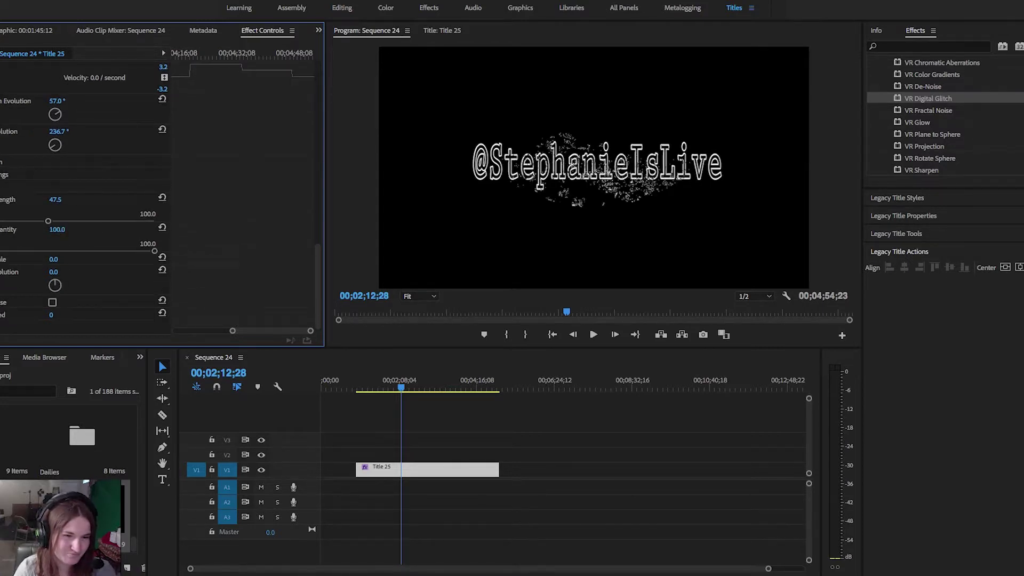
click(1, 259)
drag(1, 280, 155, 281)
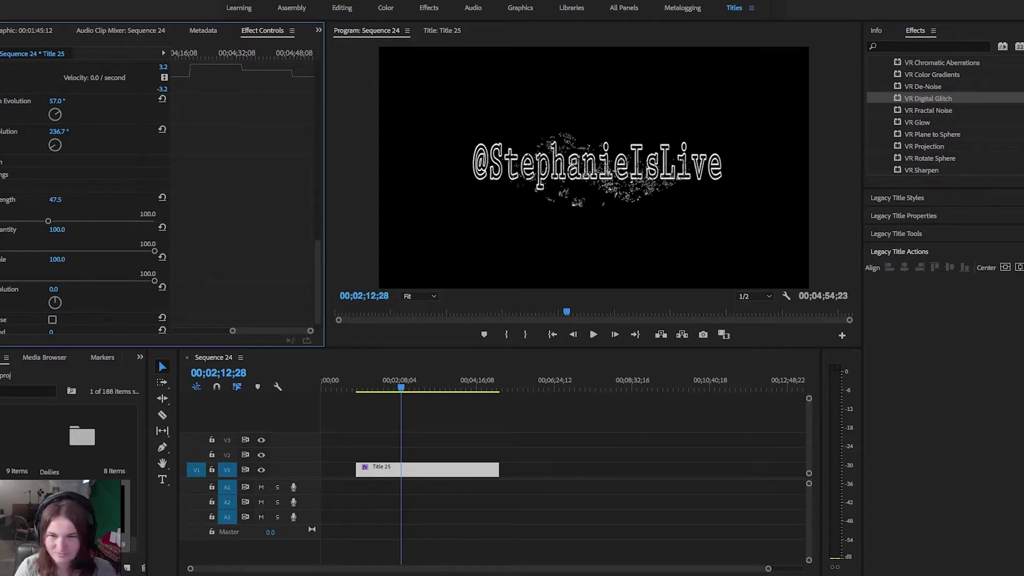
Enable the checkbox option just above the seed setting in the glitch effect and set the seed to 1000
scroll(160, 283, down, 1)
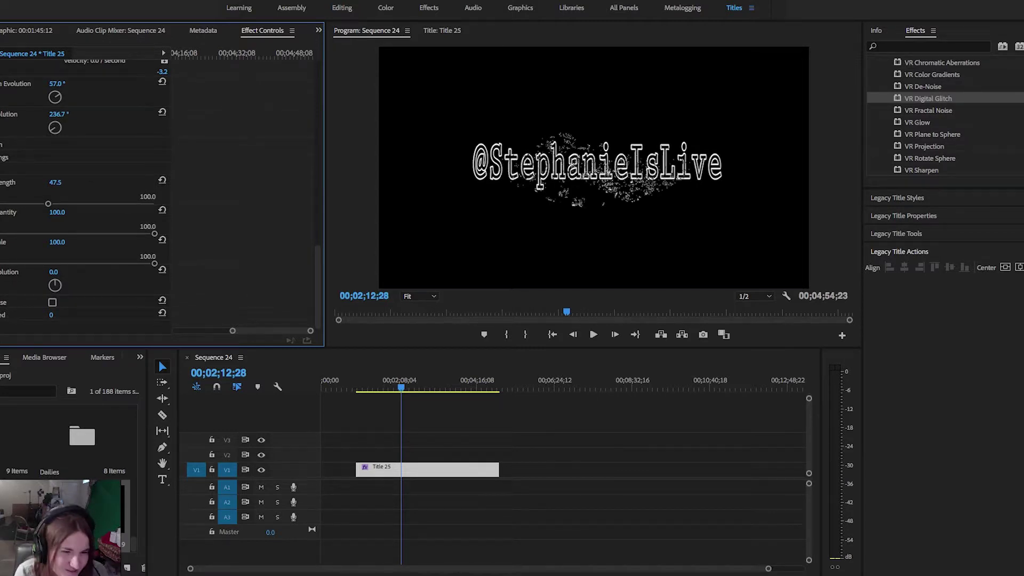
click(53, 303)
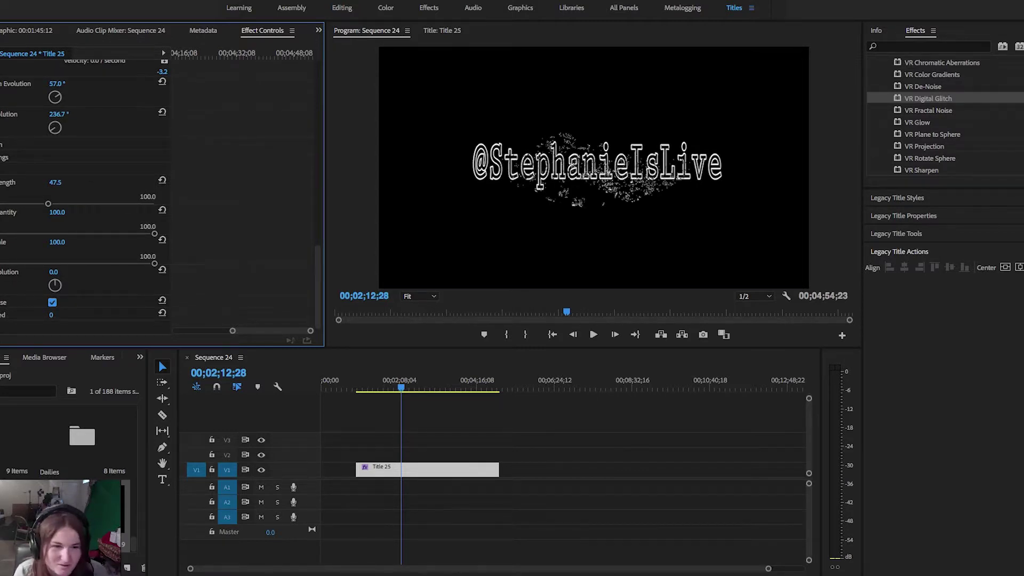
click(1, 315)
scroll(160, 197, down, 1)
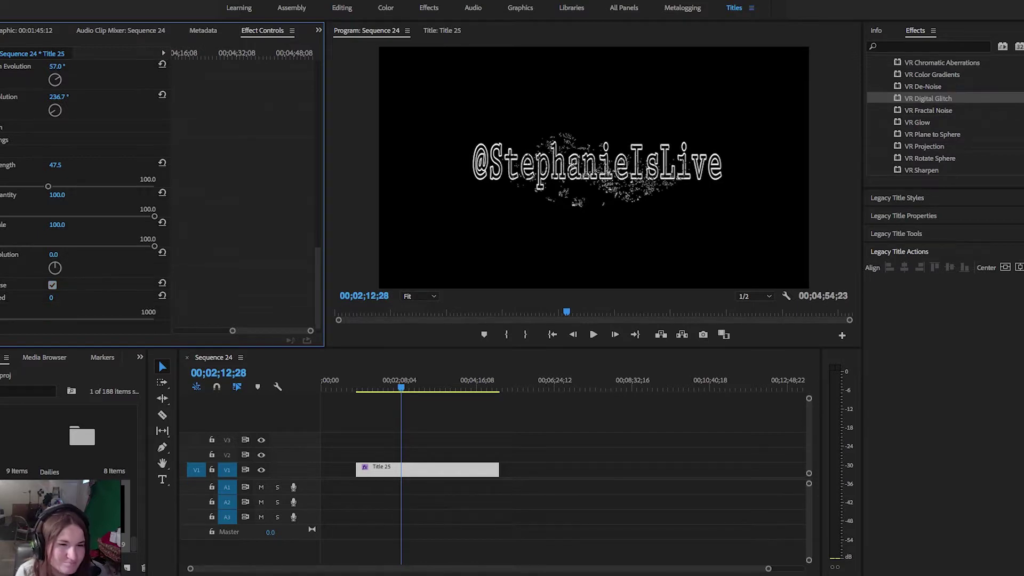
drag(0, 318, 154, 319)
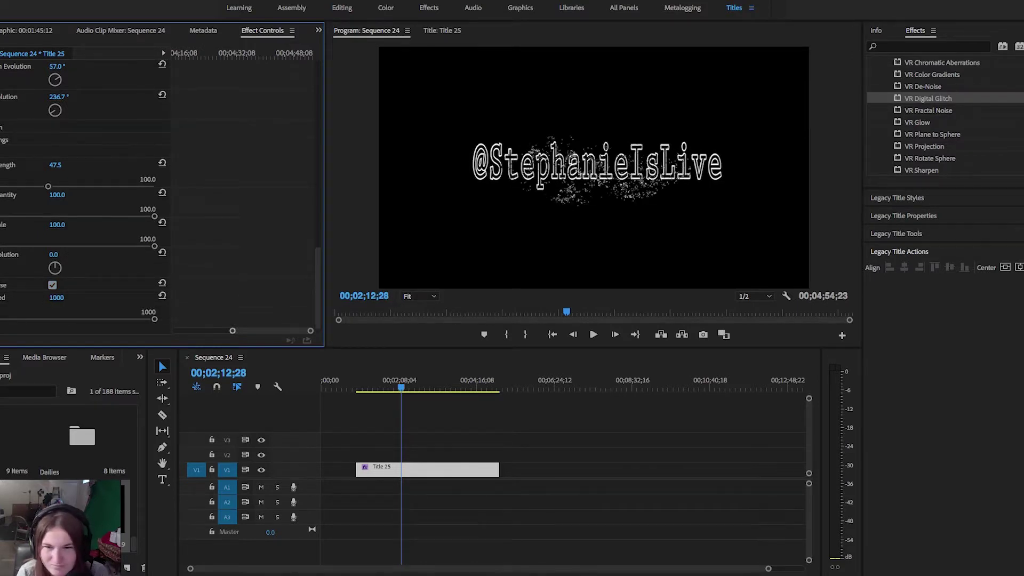
Preview the glitch up to 00;03;09;03 and move the title clip to the start of the sequence on V1
drag(403, 381, 427, 381)
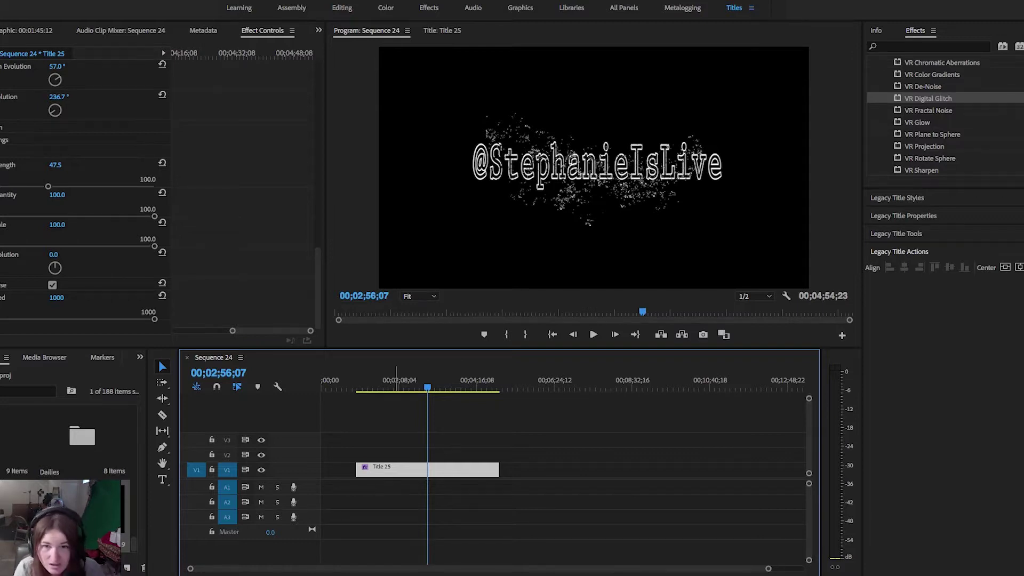
mouse_move(428, 387)
mouse_down()
mouse_move(504, 388)
mouse_move(357, 388)
mouse_move(435, 387)
mouse_up()
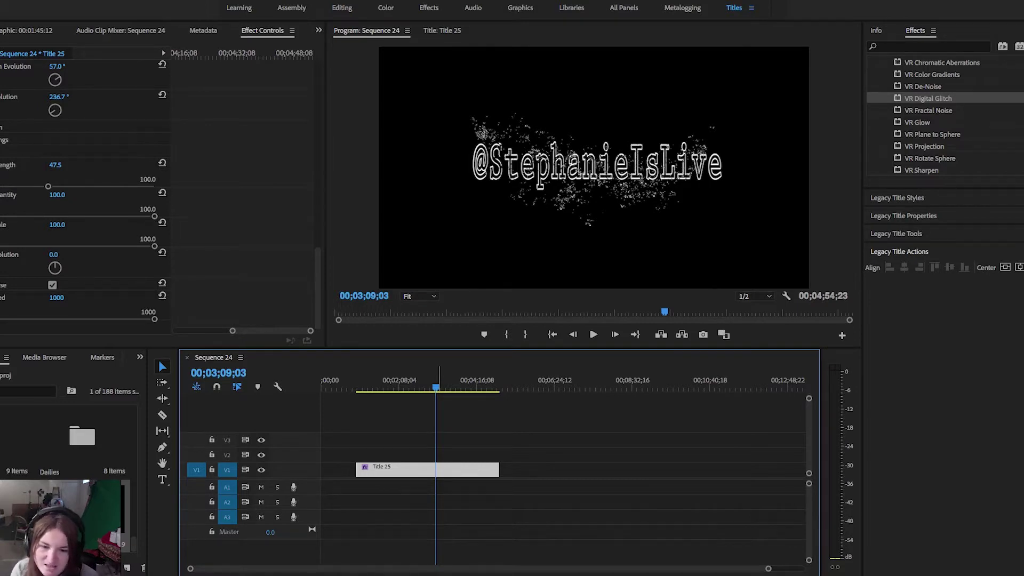
drag(406, 470, 361, 470)
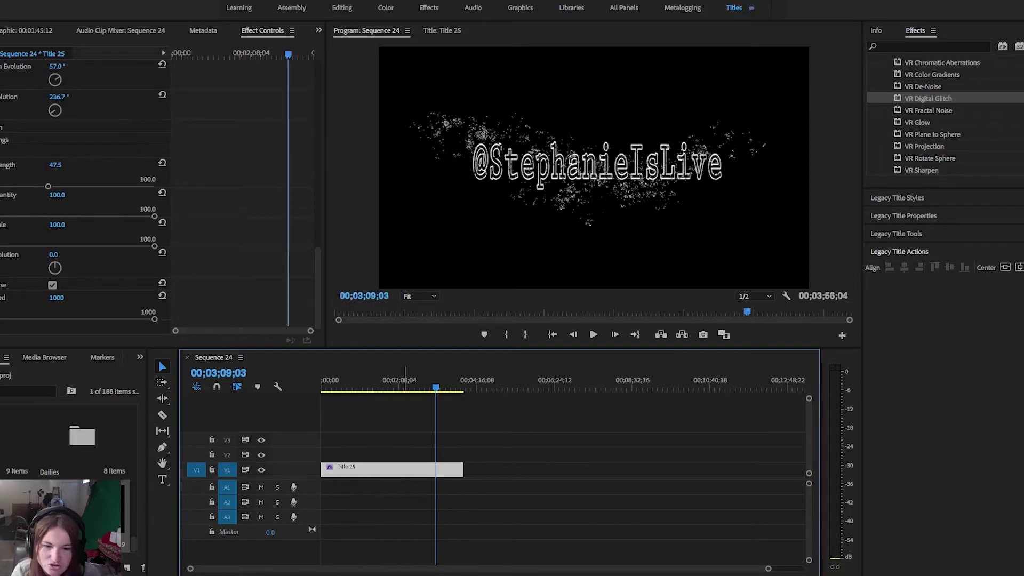
click(380, 426)
Switch to the Graphics workspace and display the browsable templates in Essential Graphics
click(520, 8)
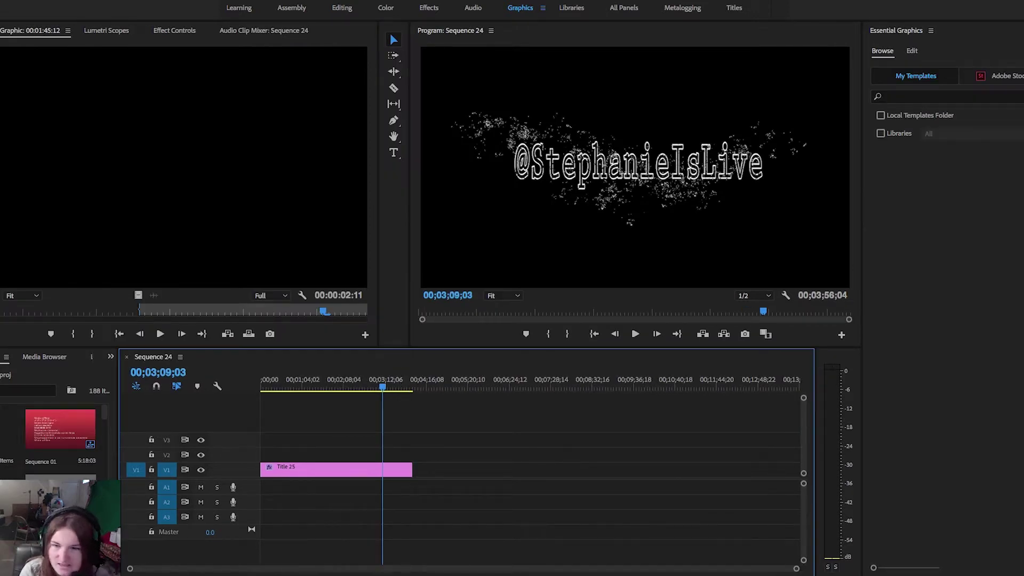
click(912, 51)
click(883, 51)
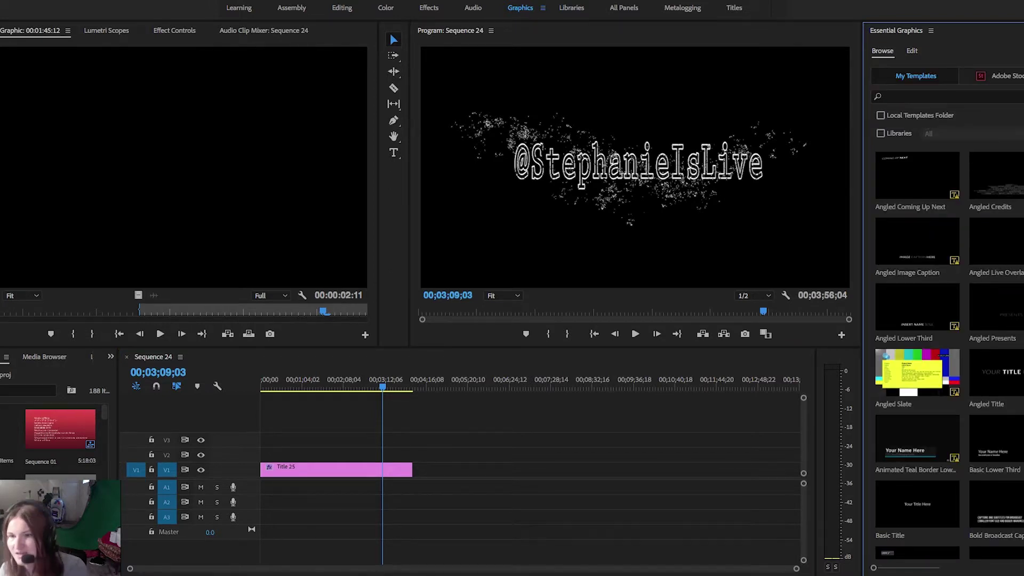
click(912, 51)
click(882, 51)
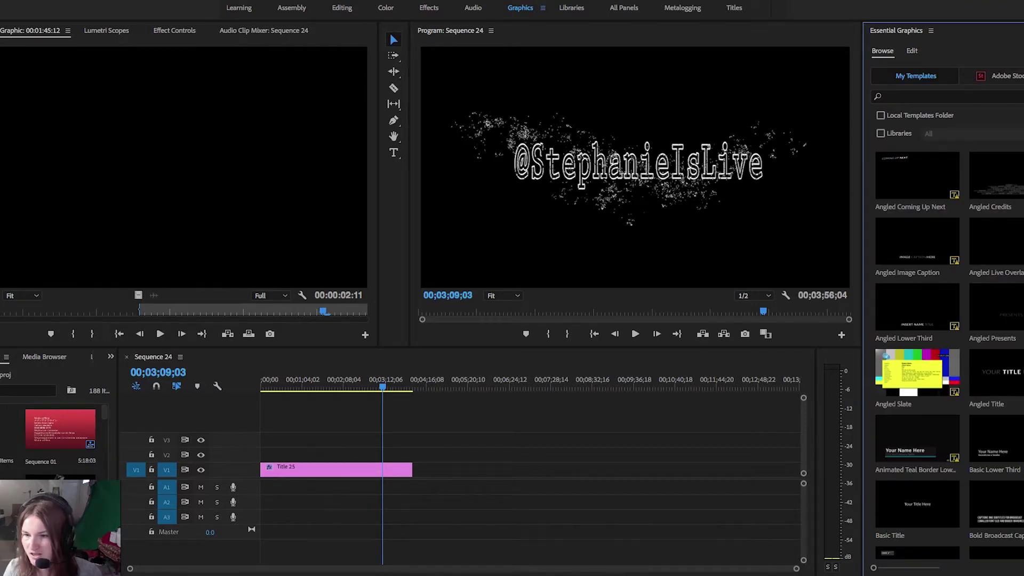
Look through the whole My Templates collection and return to its beginning
scroll(947, 352, down, 15)
scroll(946, 352, down, 5)
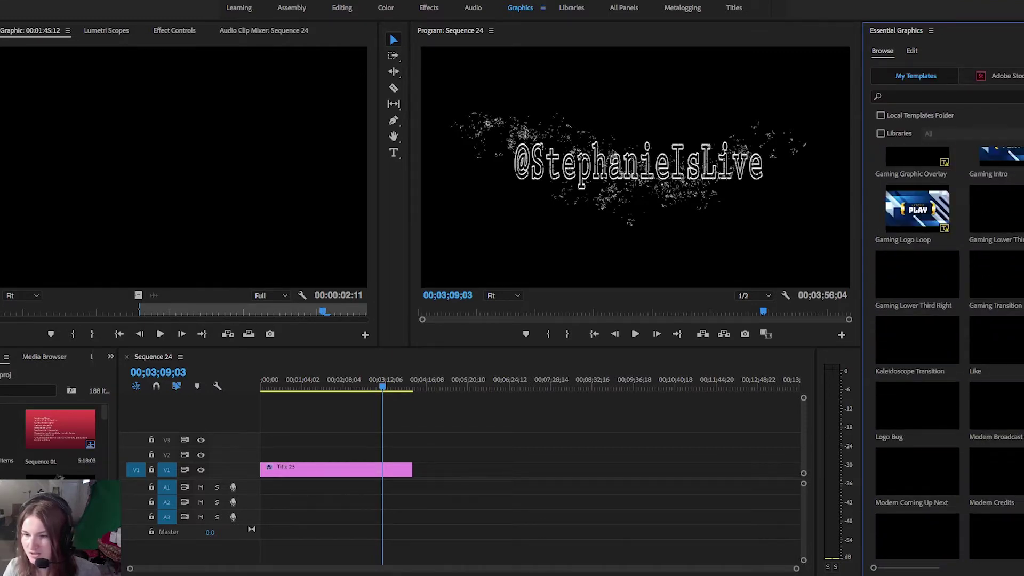
scroll(947, 352, down, 10)
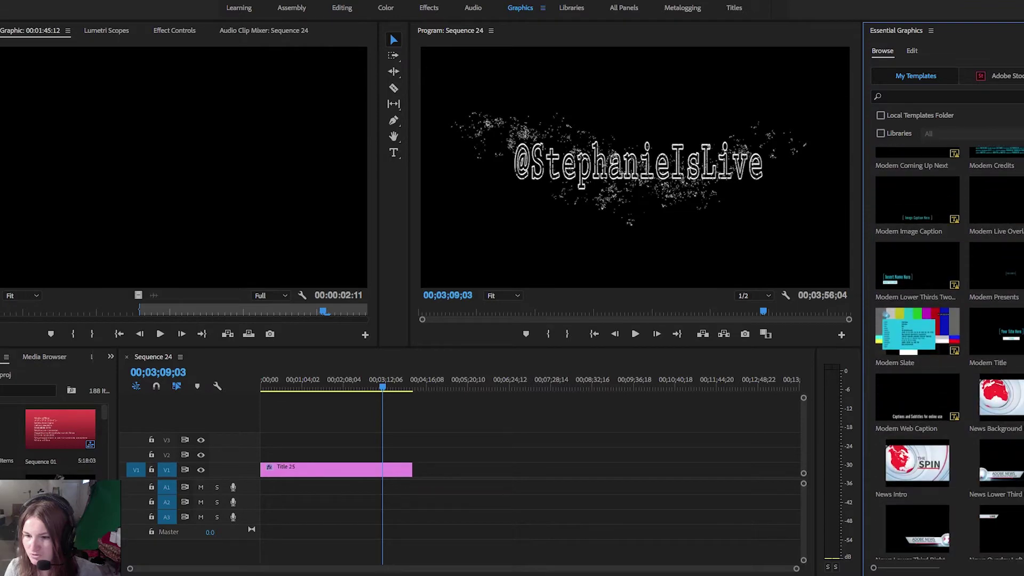
scroll(947, 352, down, 3)
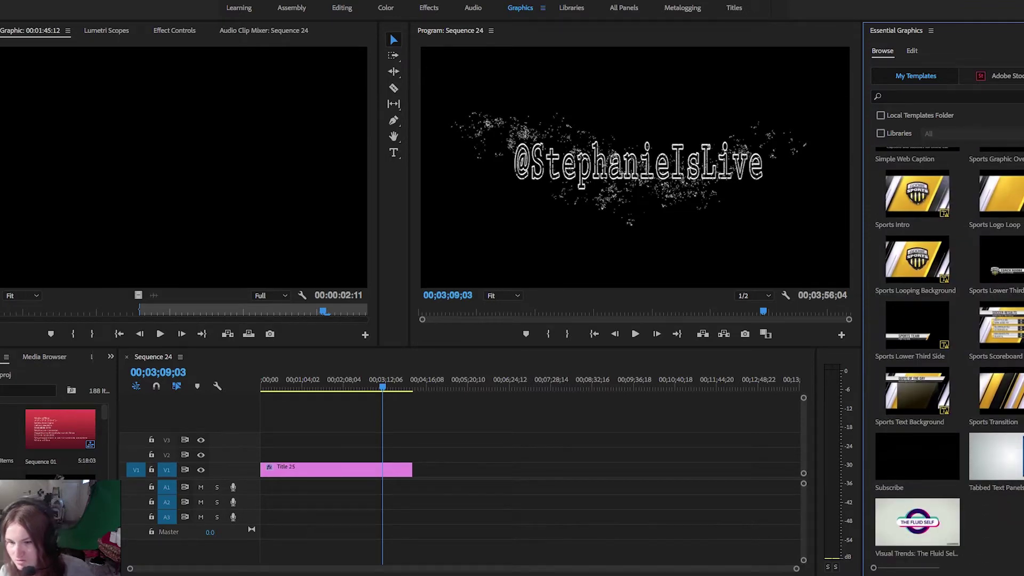
scroll(947, 352, up, 10)
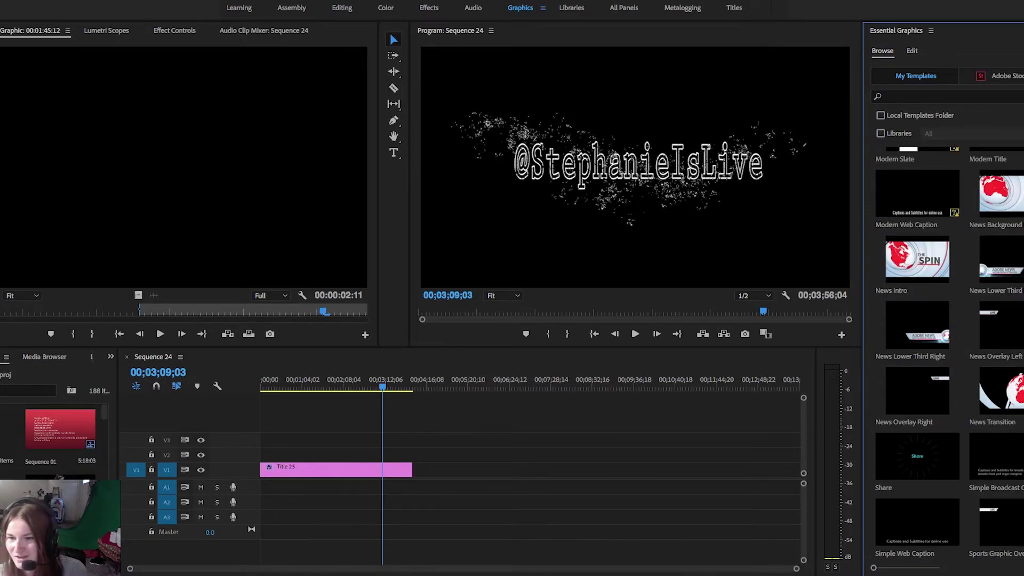
scroll(946, 352, up, 8)
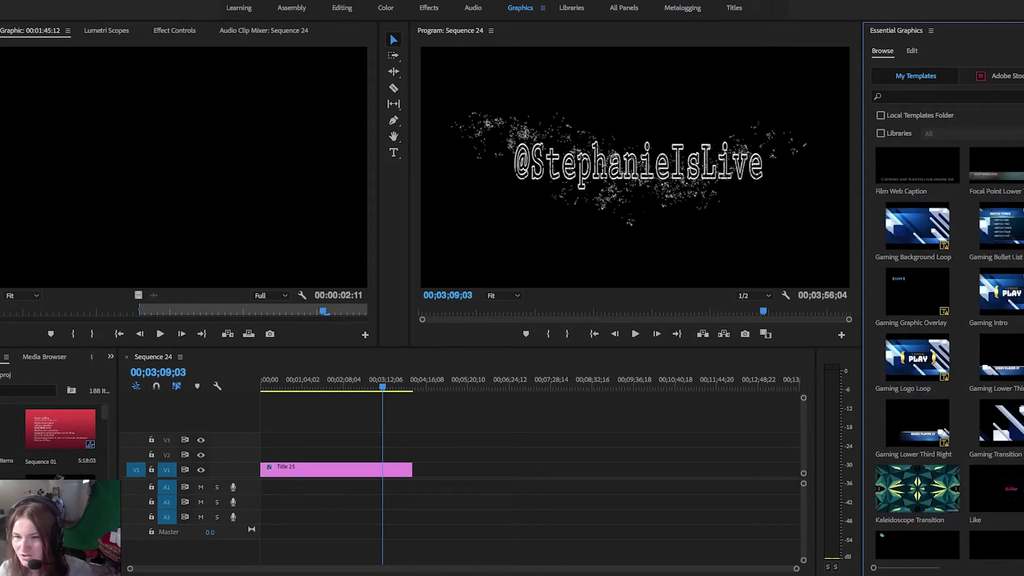
scroll(946, 352, up, 1)
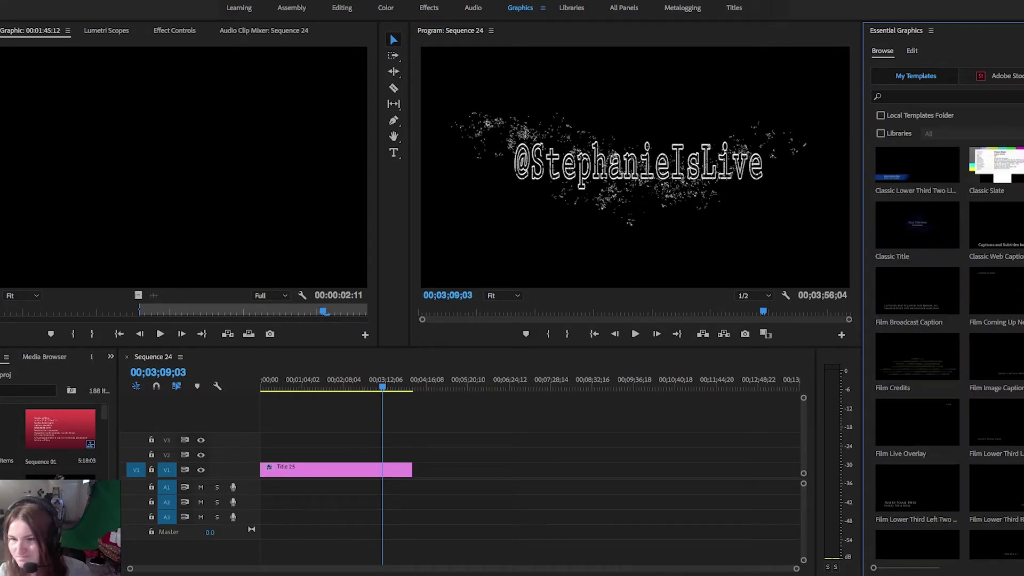
scroll(947, 352, up, 4)
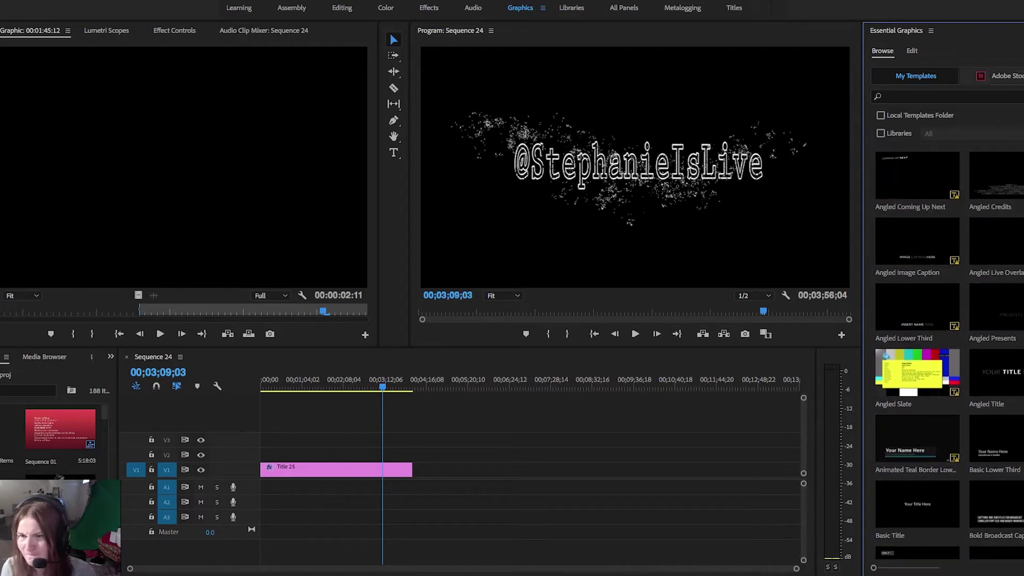
Show the Adobe Stock templates filtered to free ones and look through them
click(1006, 75)
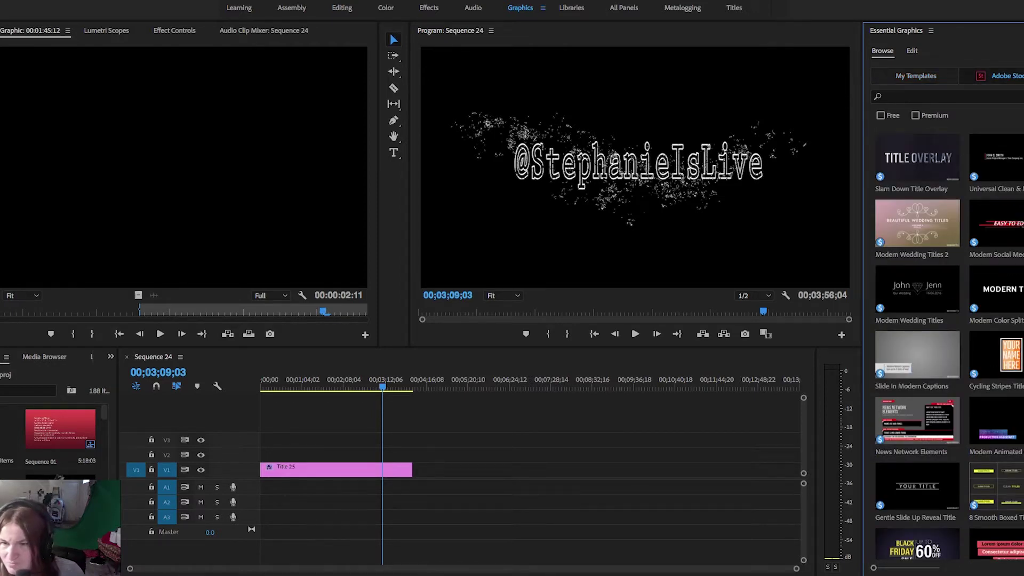
click(881, 115)
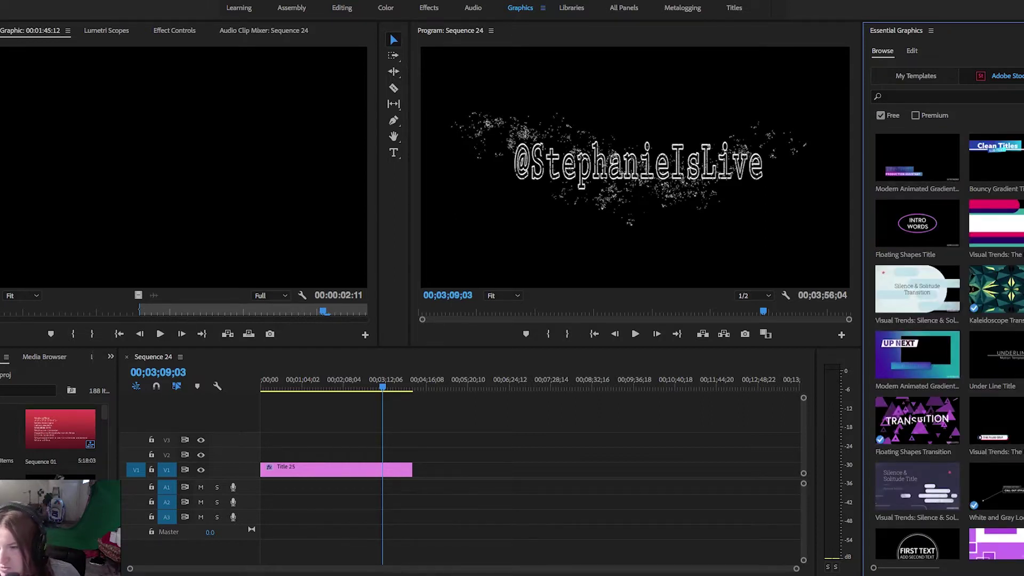
scroll(949, 344, down, 4)
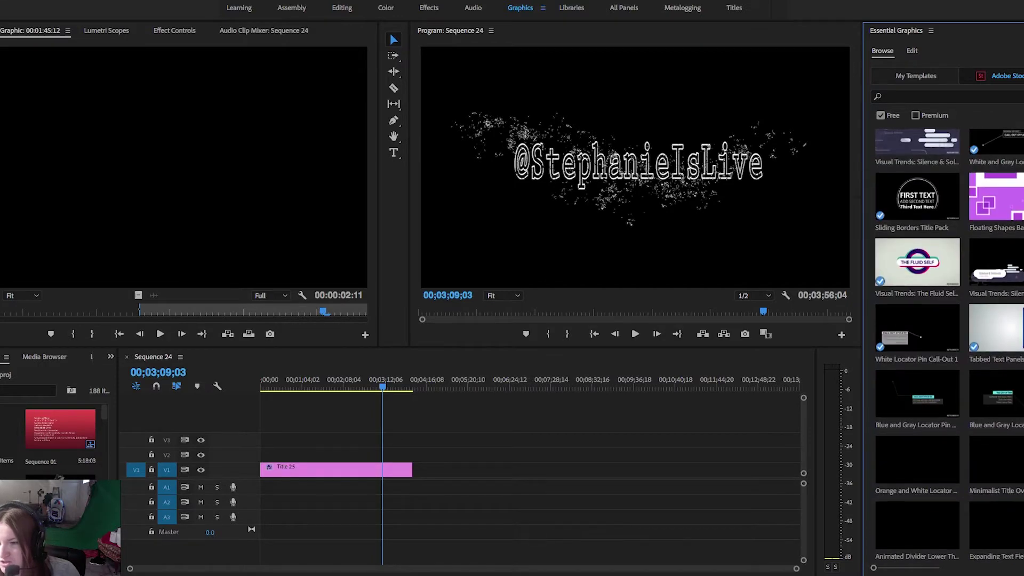
scroll(949, 344, down, 5)
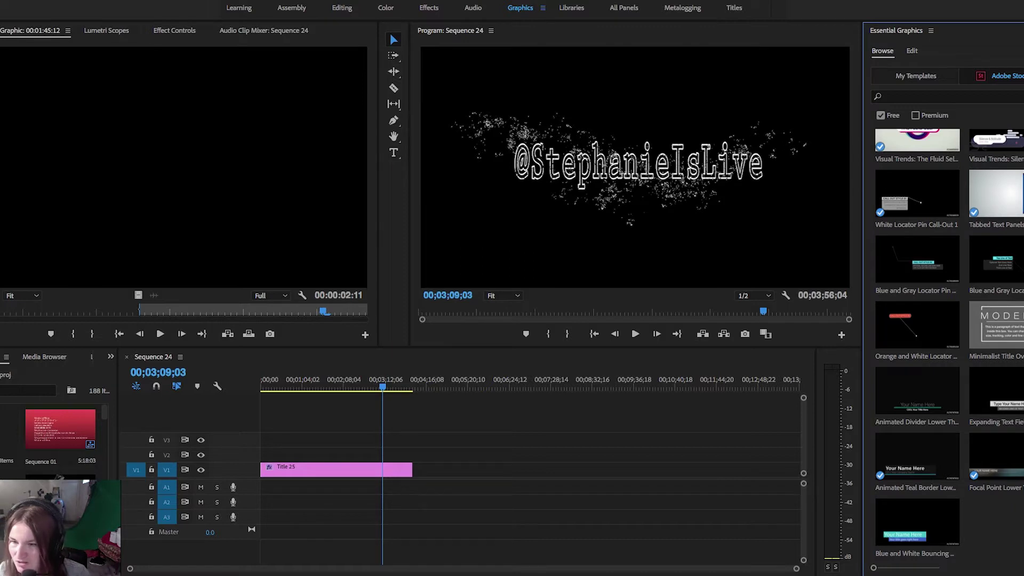
scroll(949, 344, up, 5)
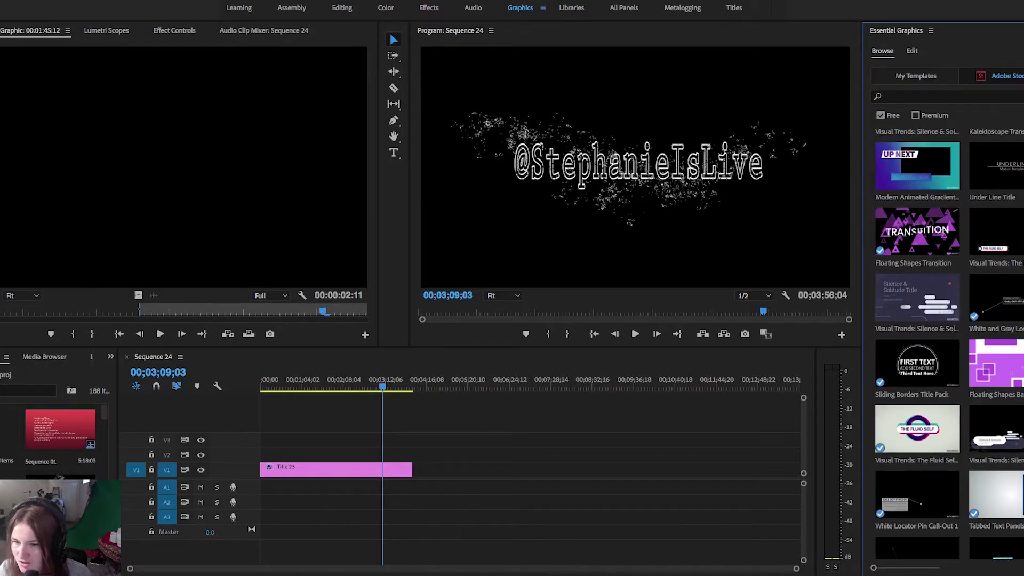
scroll(949, 344, up, 3)
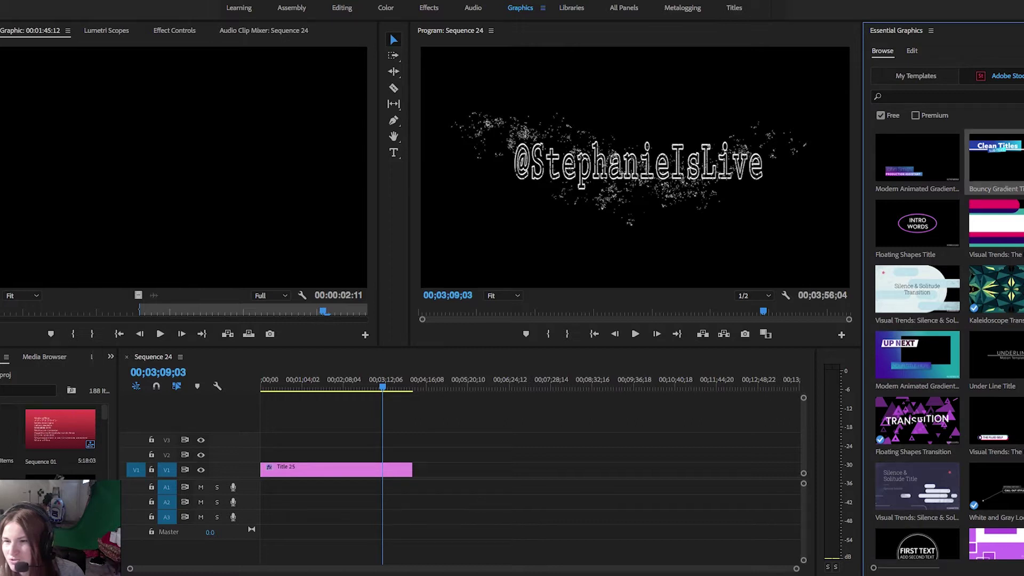
Add the Bouncy Gradient title template to V1 after the title clip, at 00;04;58;12, and sync both missing Azo Sans fonts from Typekit
drag(996, 160, 455, 470)
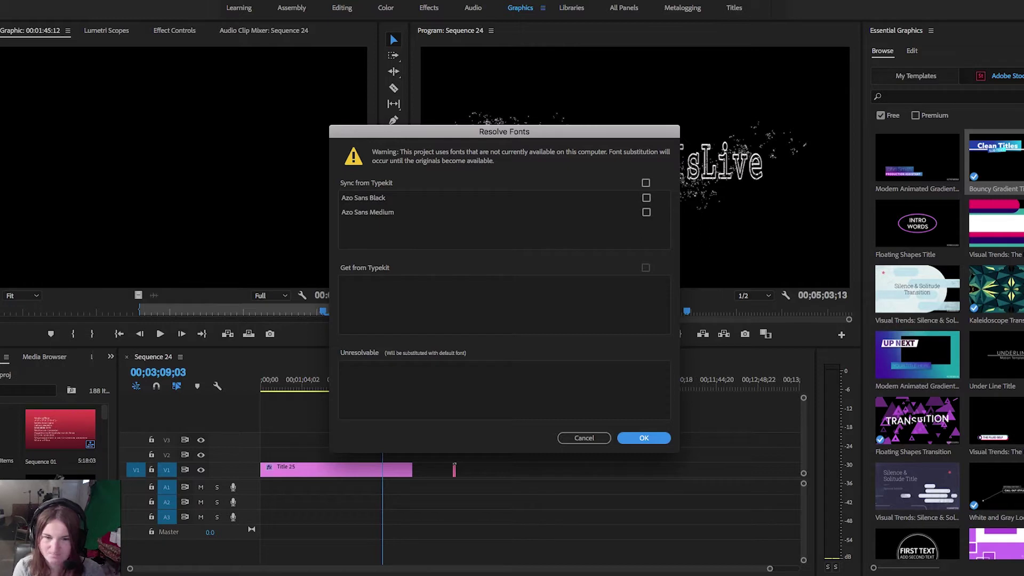
click(645, 183)
click(634, 437)
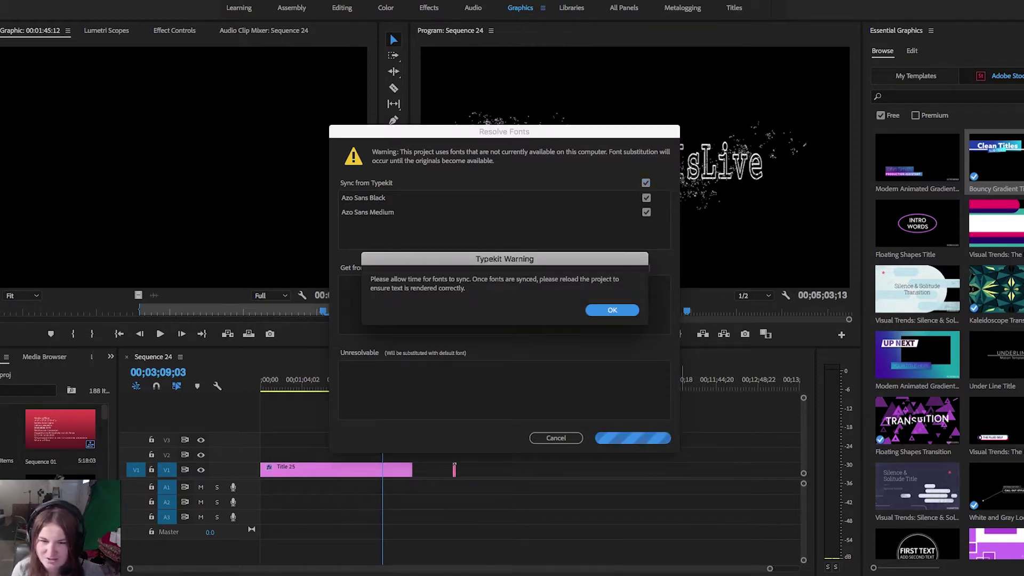
key(Return)
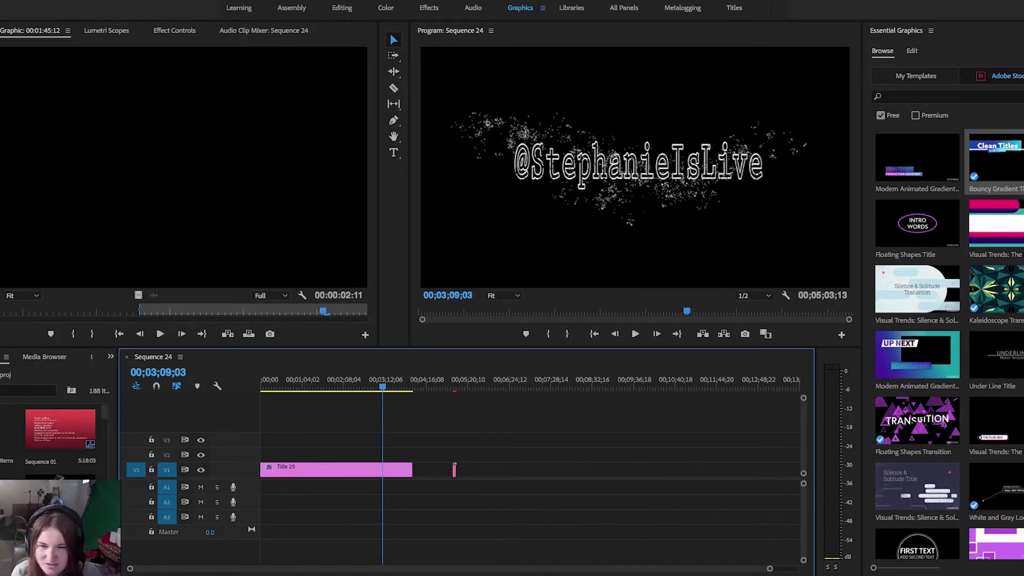
Preview the opening animation of the Bouncy Gradient Titles clip, leaving the playhead at 00;04;59;10
click(453, 380)
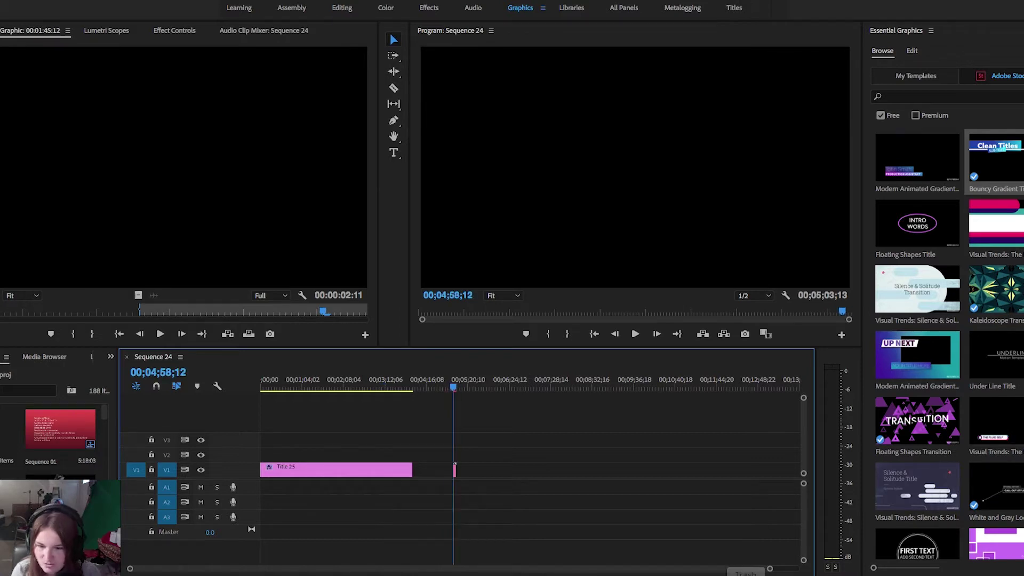
key(equal)
key(equal)
key(equal)
key(equal)
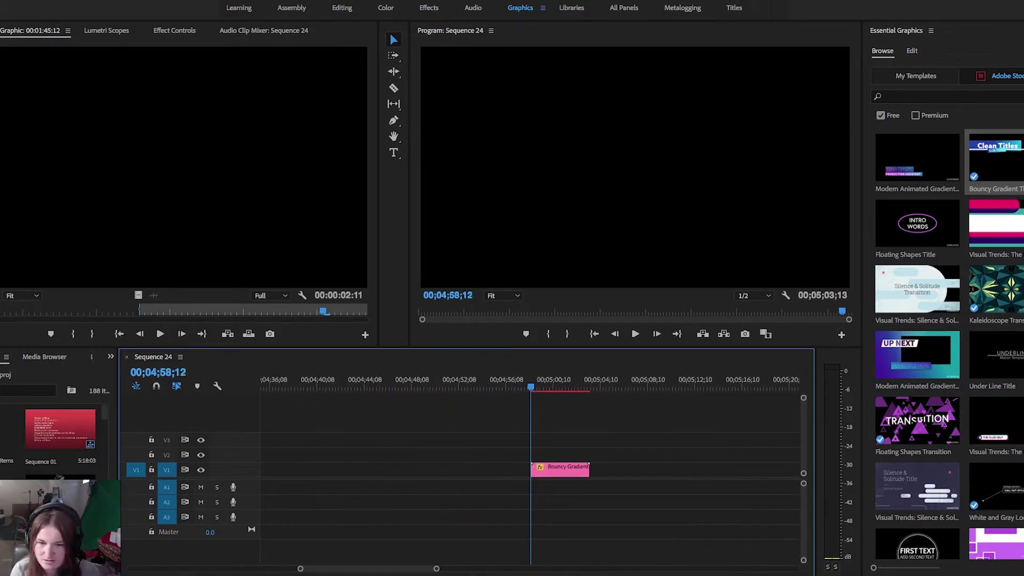
mouse_move(530, 382)
mouse_down()
mouse_move(585, 381)
mouse_move(544, 381)
mouse_up()
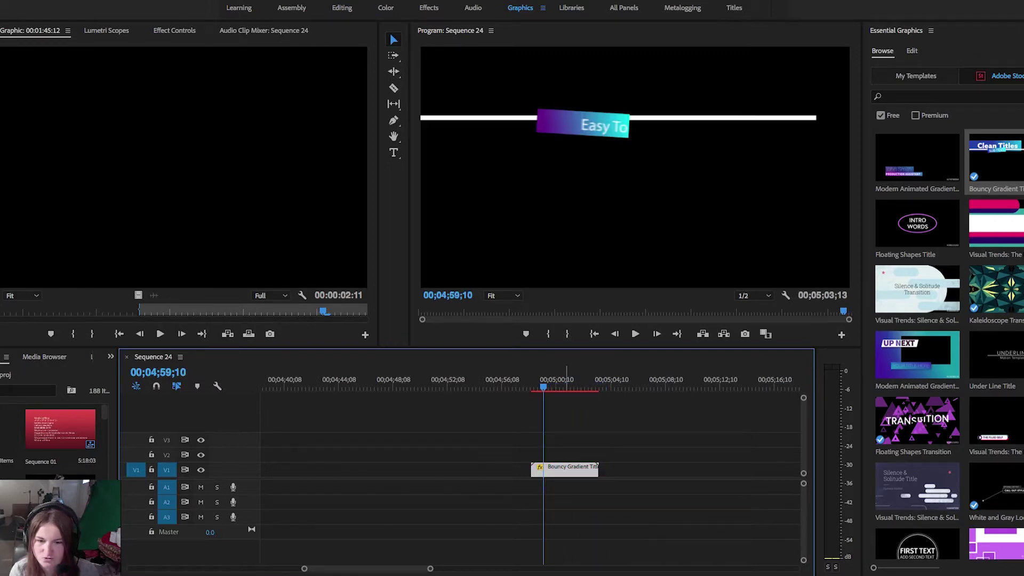
Move the Bouncy Gradient Titles clip earlier on V1, closer to the end of the title clip
drag(566, 470, 333, 470)
scroll(347, 471, left, 6)
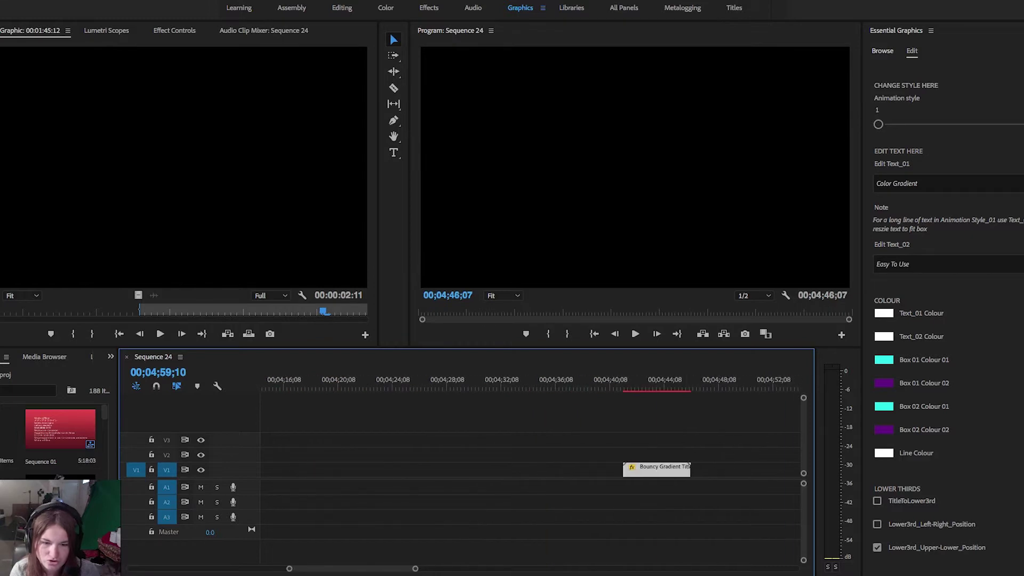
drag(415, 568, 485, 569)
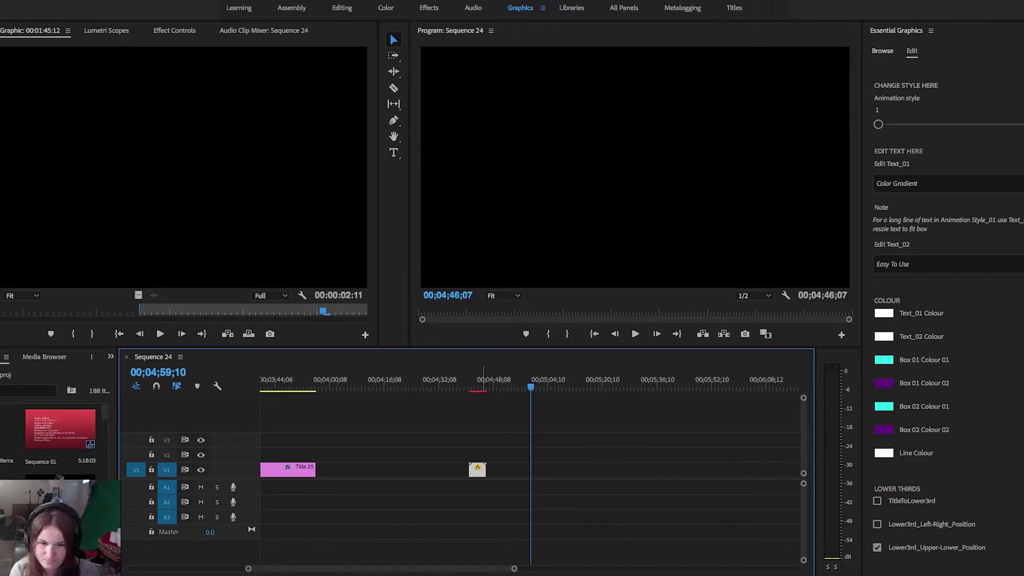
drag(477, 470, 393, 469)
Check the title clip's glitch effect around 00;00;41;12 and trim the clip's end back to about 00;01;22
drag(412, 382, 392, 383)
drag(421, 568, 303, 568)
mouse_move(392, 382)
mouse_down()
mouse_move(736, 384)
mouse_move(402, 383)
mouse_up()
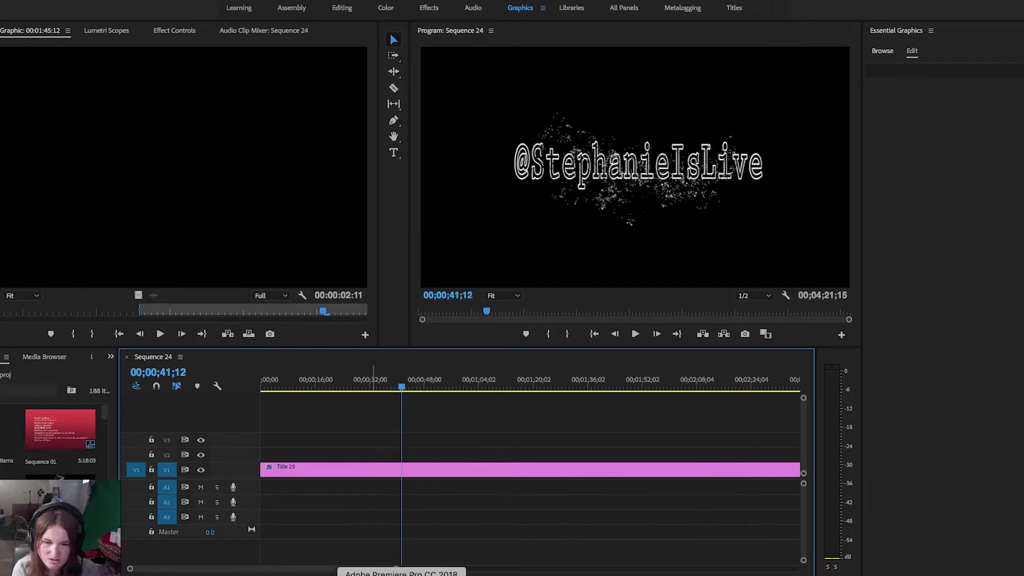
drag(396, 568, 692, 569)
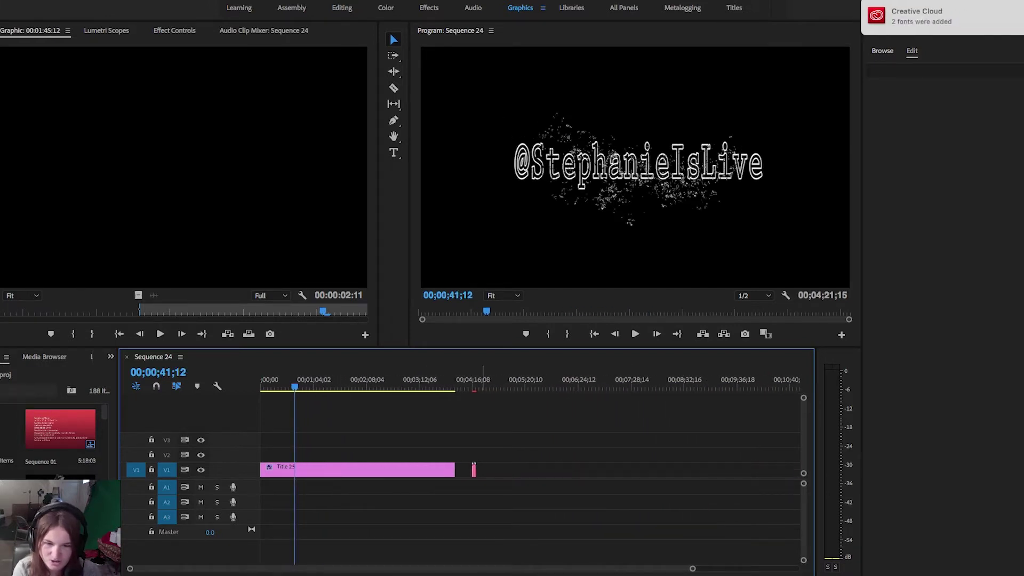
drag(455, 470, 328, 470)
Move the Bouncy Gradient Titles clip onto V2 shortly after the shortened title clip, ending at 00;01;42;07, and preview it at 00;01;38;16
drag(475, 470, 548, 470)
drag(692, 569, 534, 568)
drag(660, 469, 413, 455)
drag(408, 387, 413, 387)
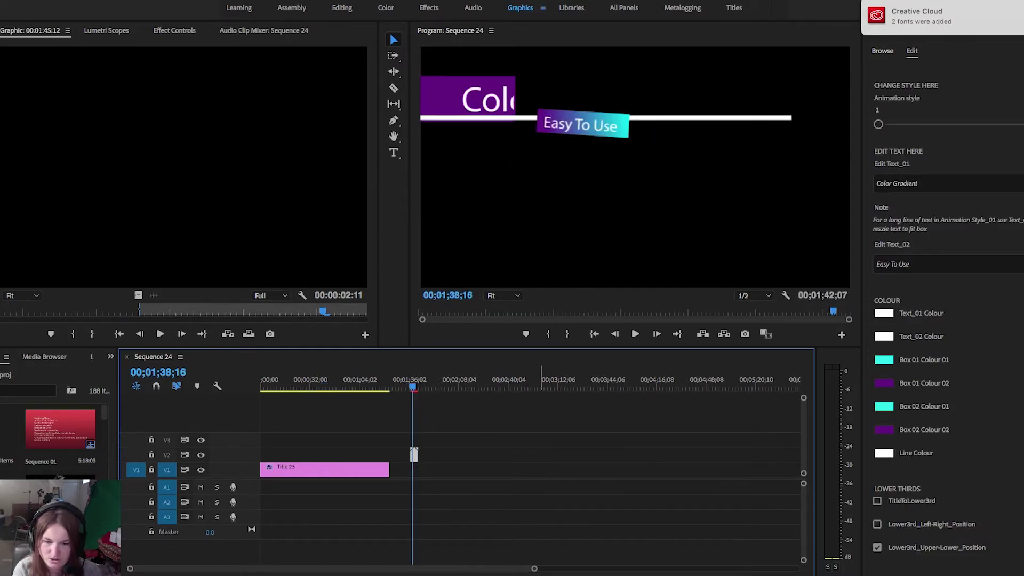
At 00;01;40;09, set the Bouncy Gradient title's Text_01 to "Keeping Up With" and Text_02 to the presenter's first name
drag(534, 568, 263, 569)
drag(484, 455, 437, 455)
drag(534, 387, 596, 387)
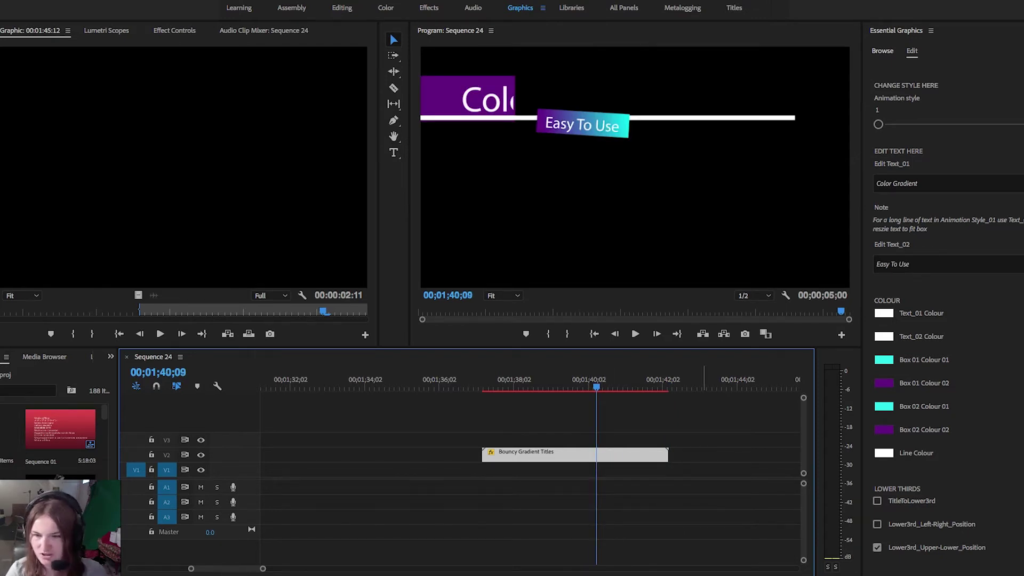
click(907, 183)
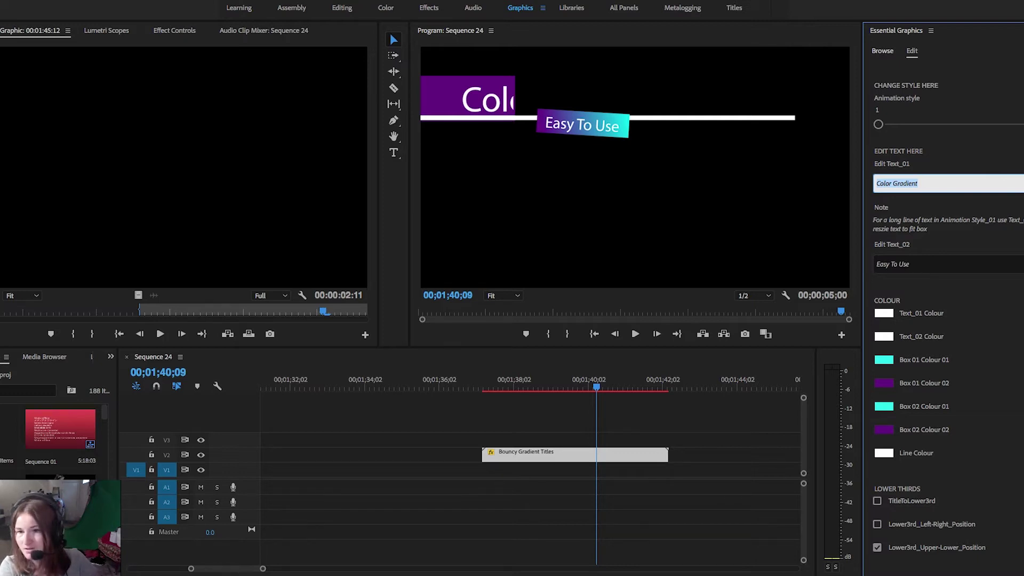
text(K)
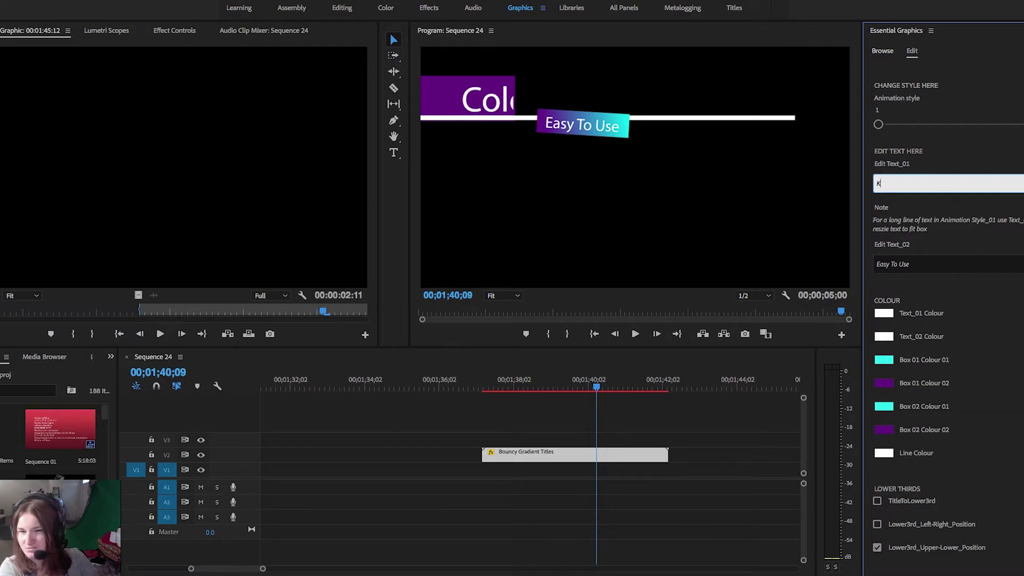
text(eeping Up With)
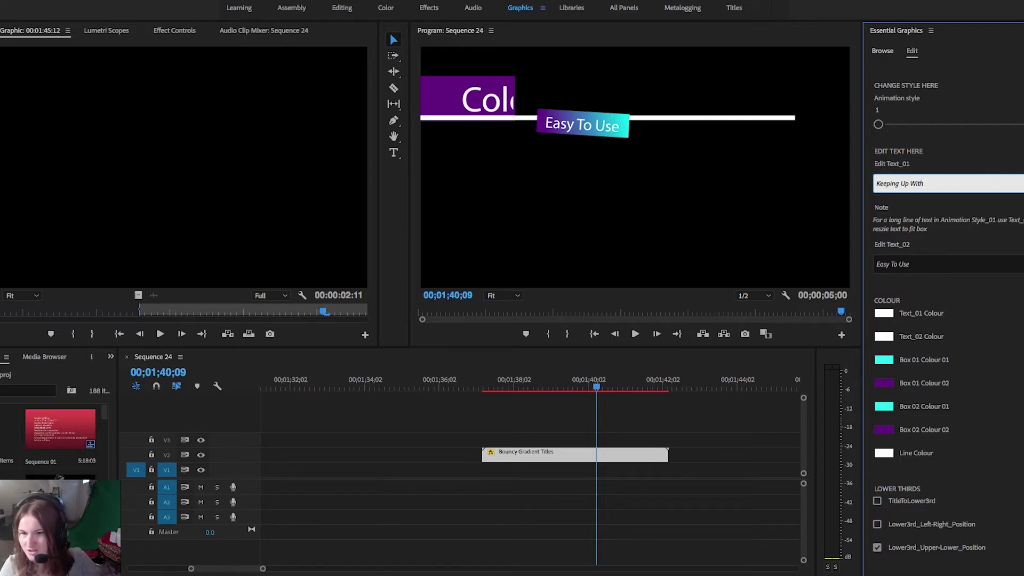
key(Tab)
text(Stephanie)
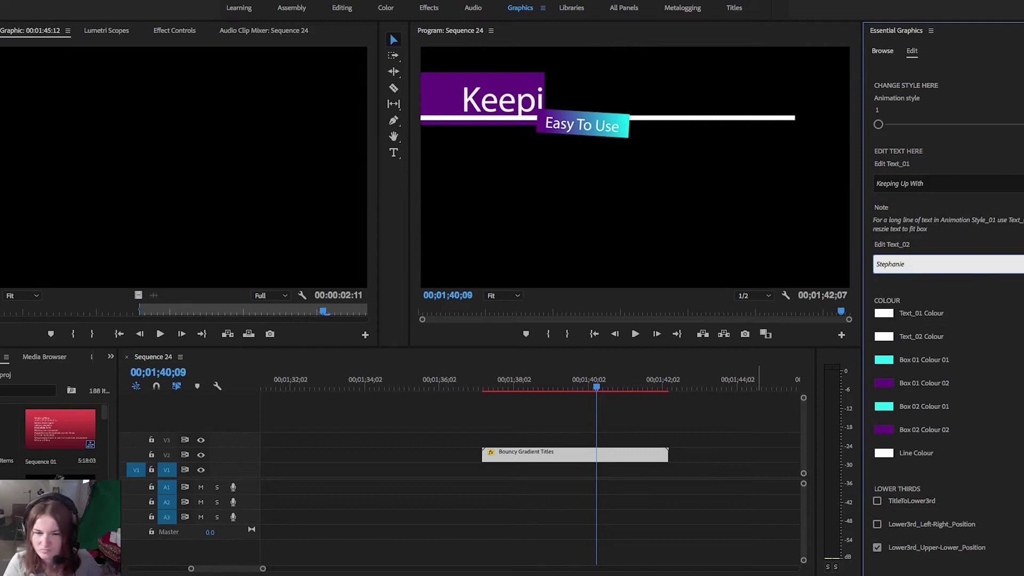
click(753, 419)
Examine the top text, bottom text and background controls of the Modern Animated Gradient Up Next Overlay on V3
click(640, 176)
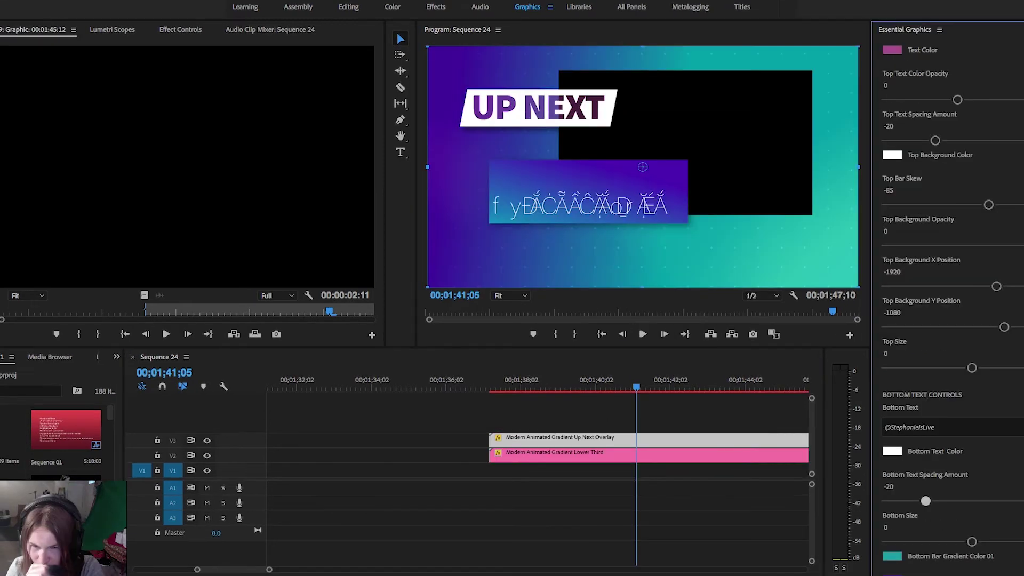
scroll(949, 298, down, 5)
scroll(949, 299, down, 5)
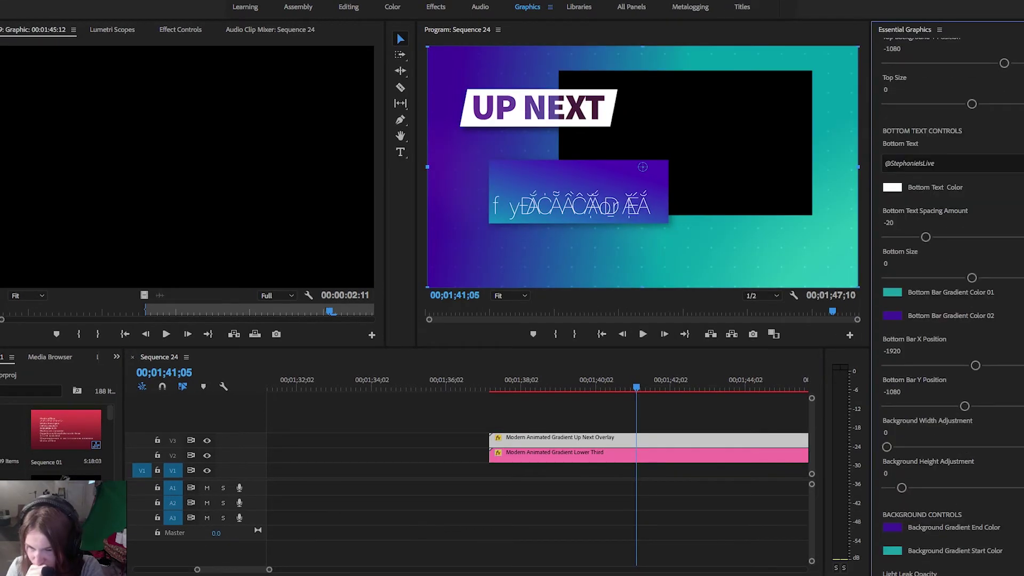
scroll(949, 298, up, 10)
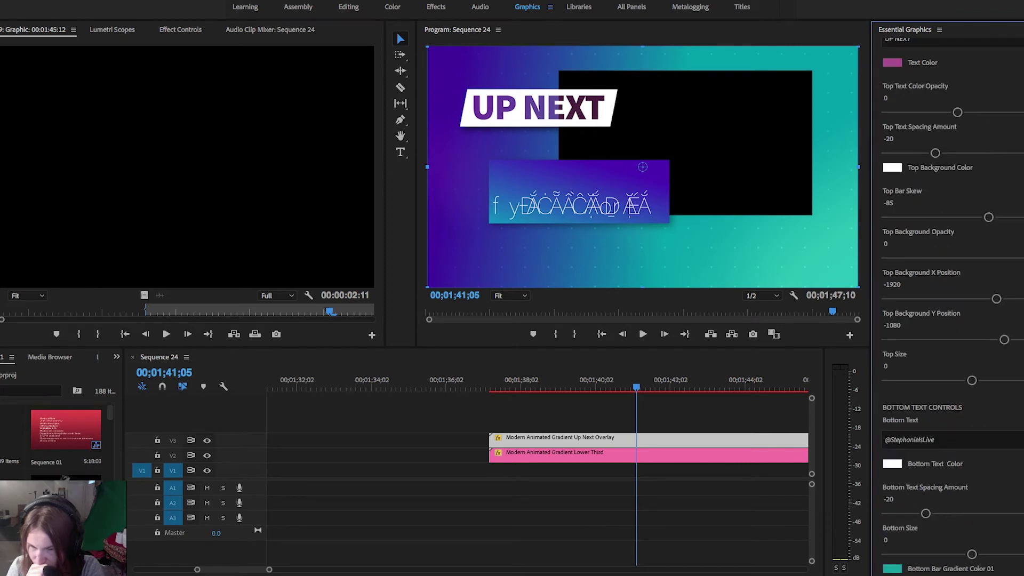